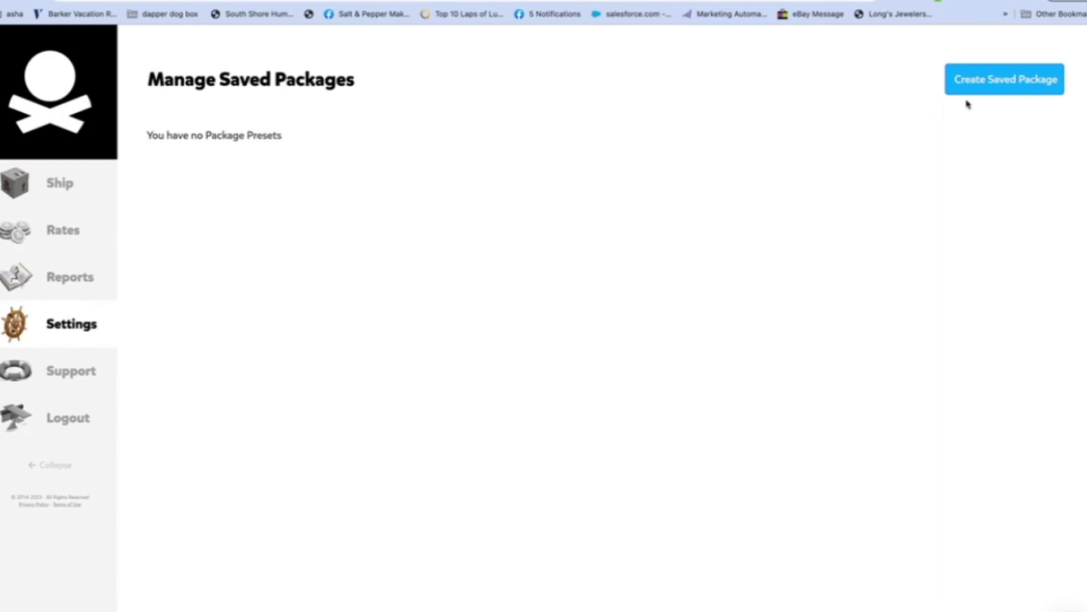
Step: Start a new saved package named '1 Water bottle ( box)'
click(1017, 83)
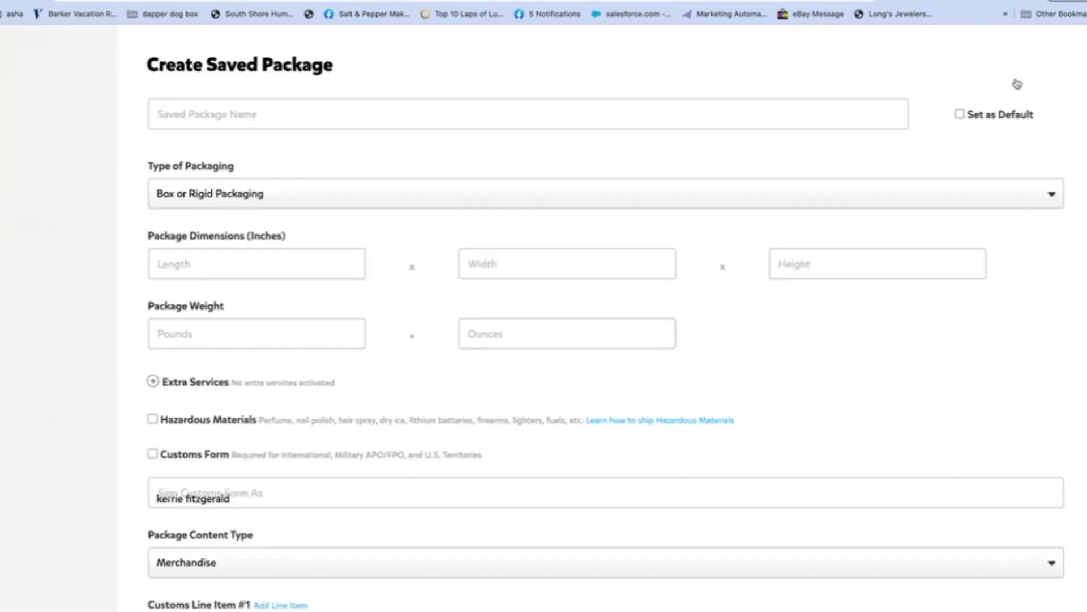
click(199, 114)
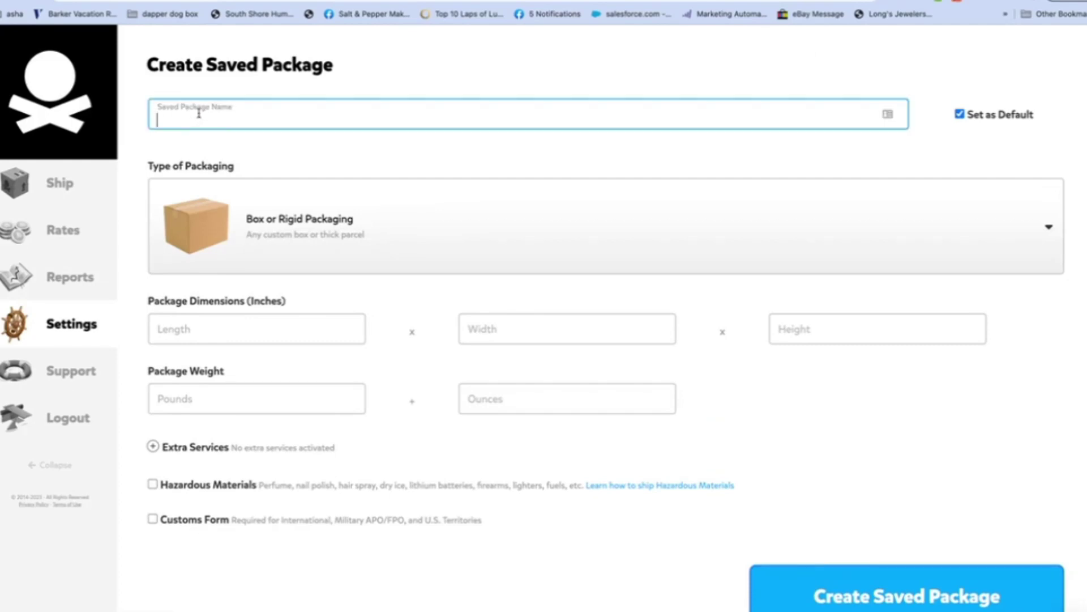
text(1 Watee bott)
key(BackSpace)
key(BackSpace)
key(BackSpace)
key(BackSpace)
key(BackSpace)
key(BackSpace)
text(r bottle ( box))
Step: Browse the available options in the Type of Packaging list
click(217, 222)
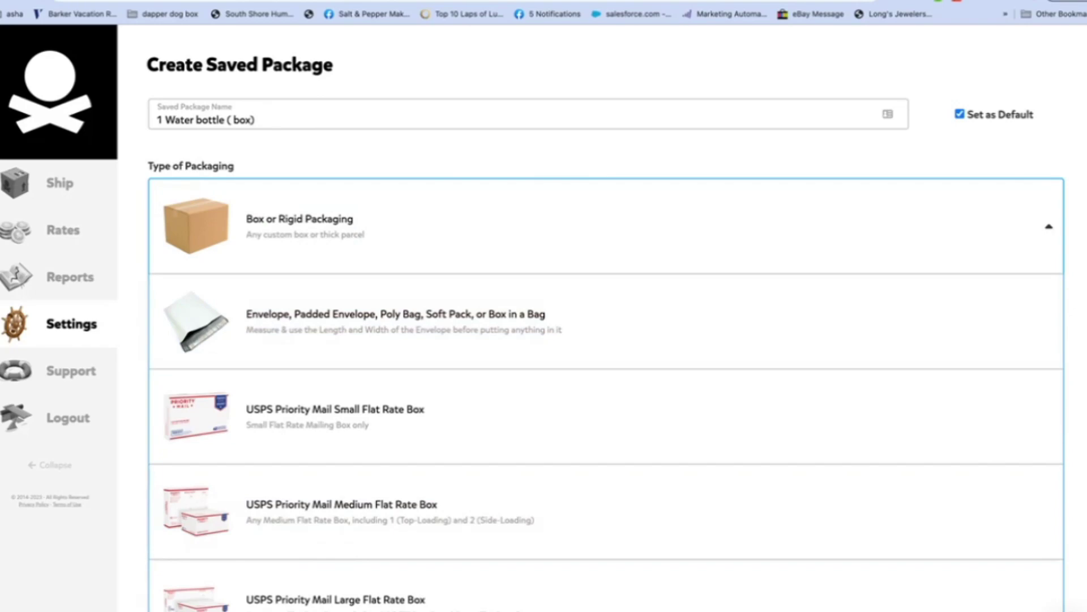
scroll(1082, 318, down, 14)
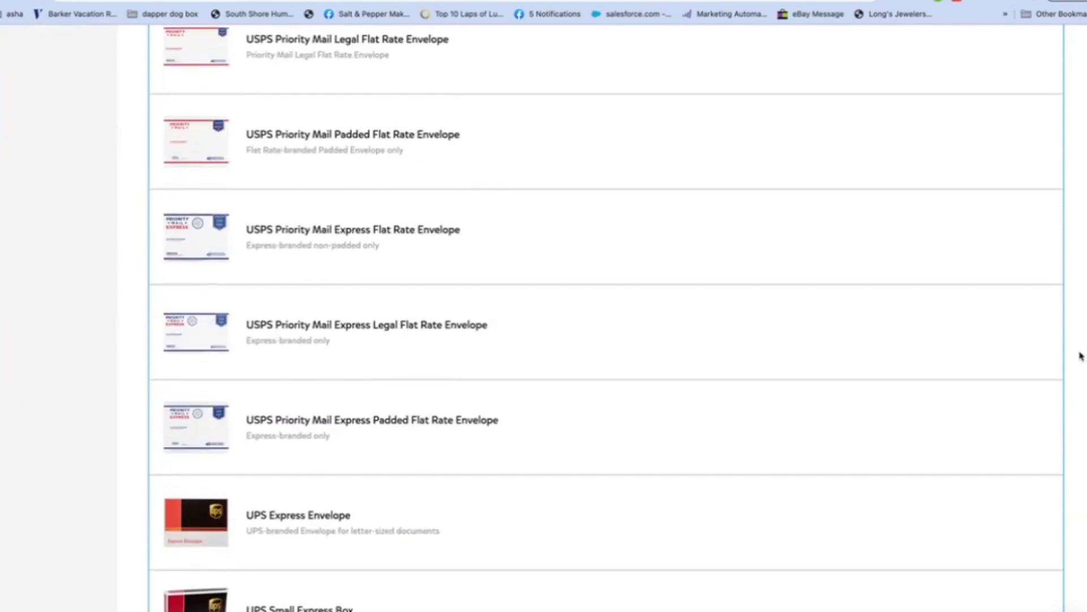
scroll(1079, 367, down, 10)
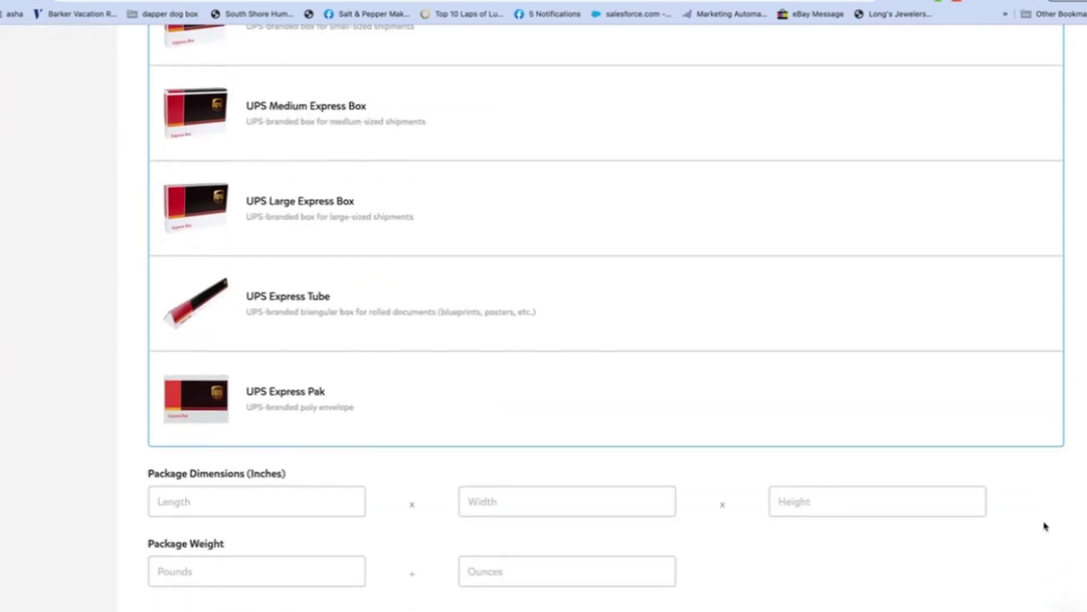
scroll(1045, 526, up, 20)
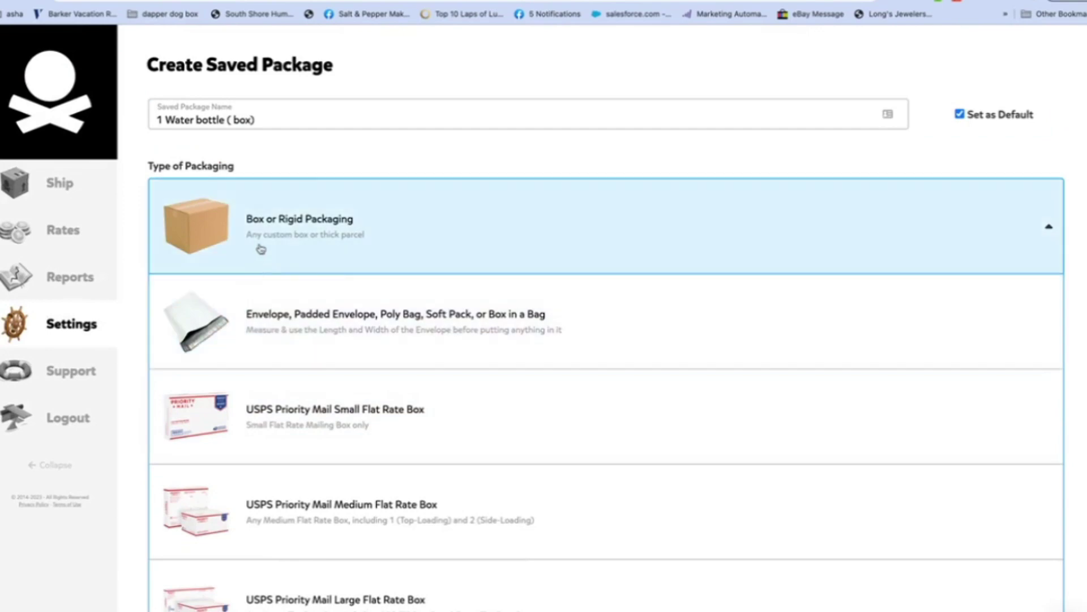
Step: Keep Box or Rigid Packaging and enter dimensions 10 × 4 × 6 inches
click(258, 238)
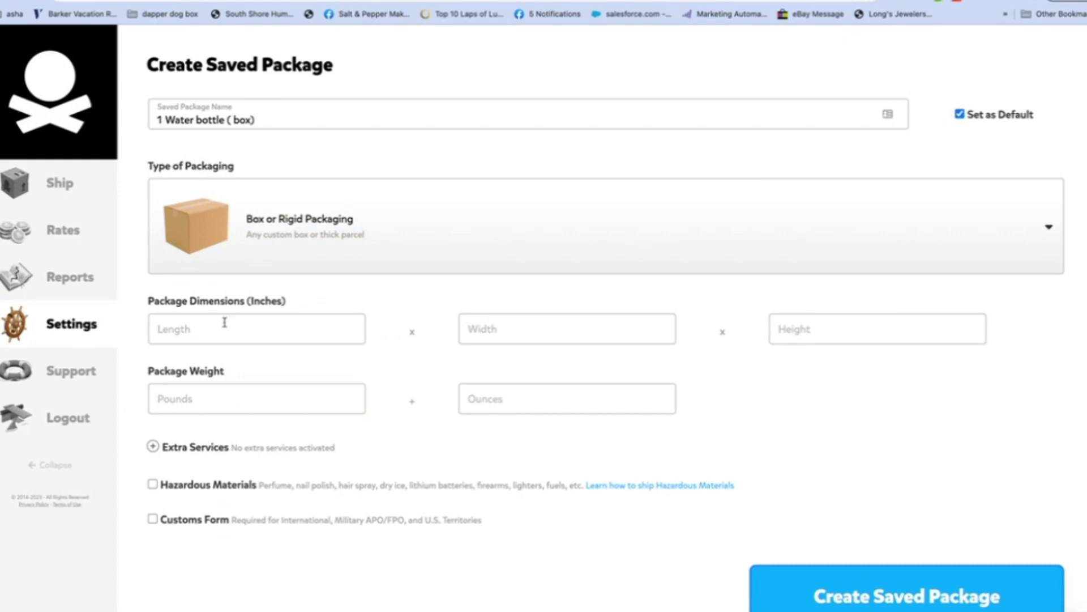
click(183, 328)
text(10)
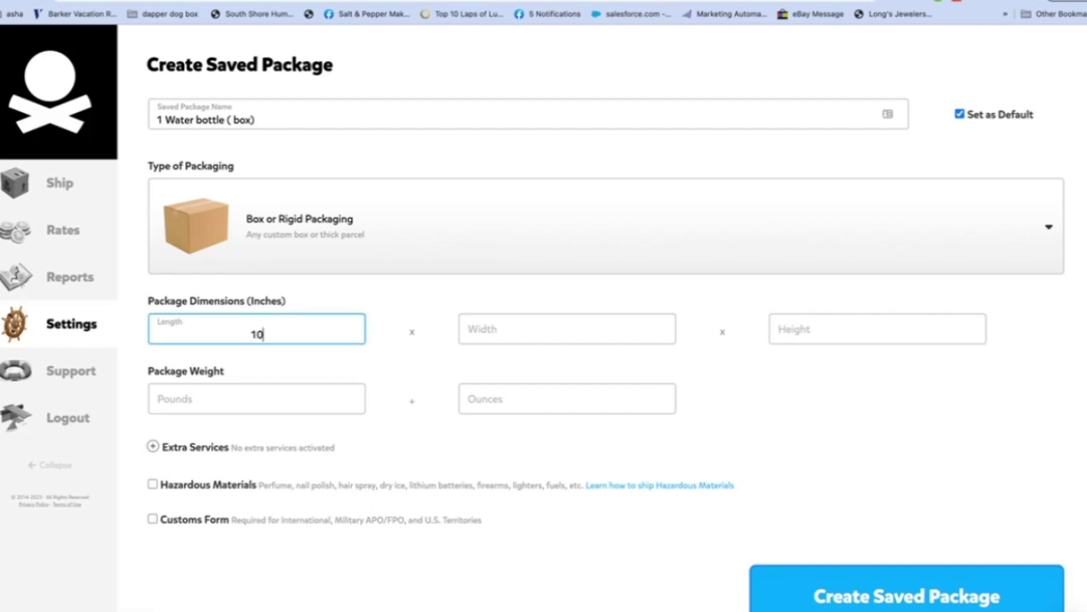
click(815, 326)
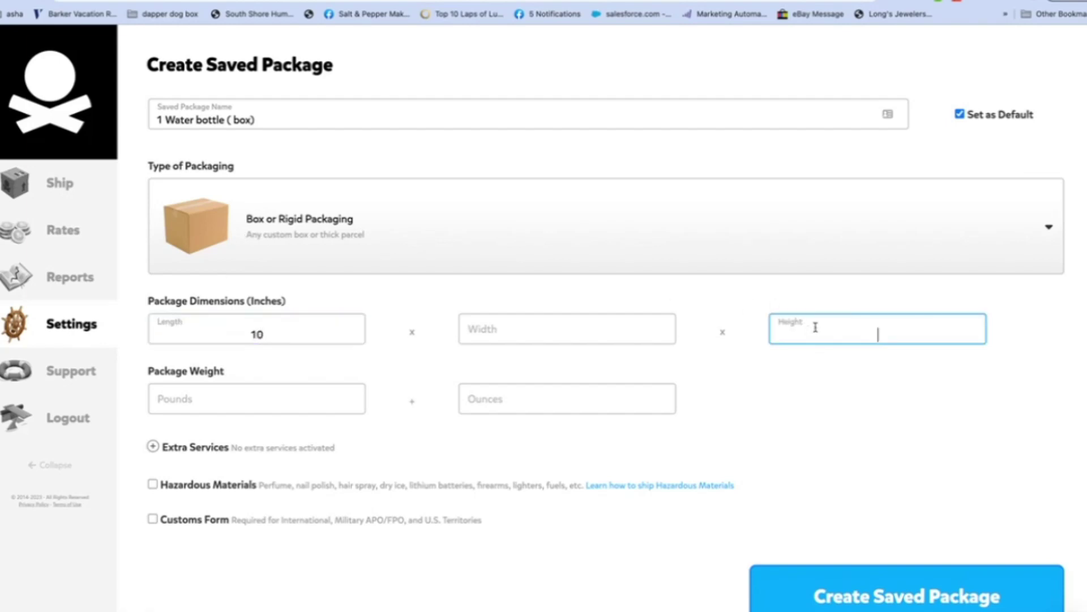
text(6)
click(526, 329)
text(4)
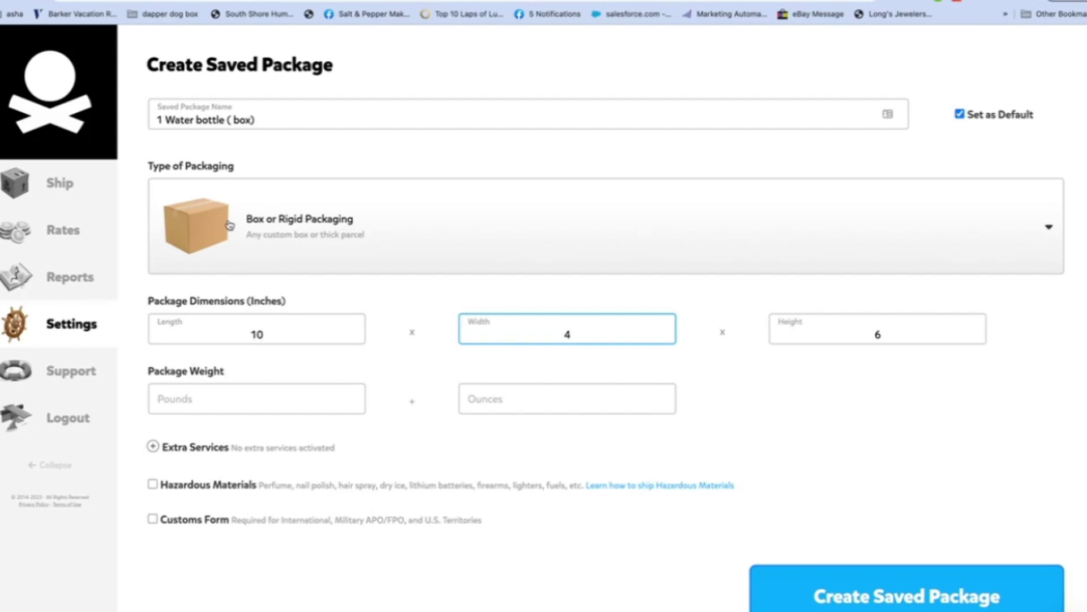
Step: Set the package weight to 14 ounces, leaving pounds empty
click(237, 400)
text(1)
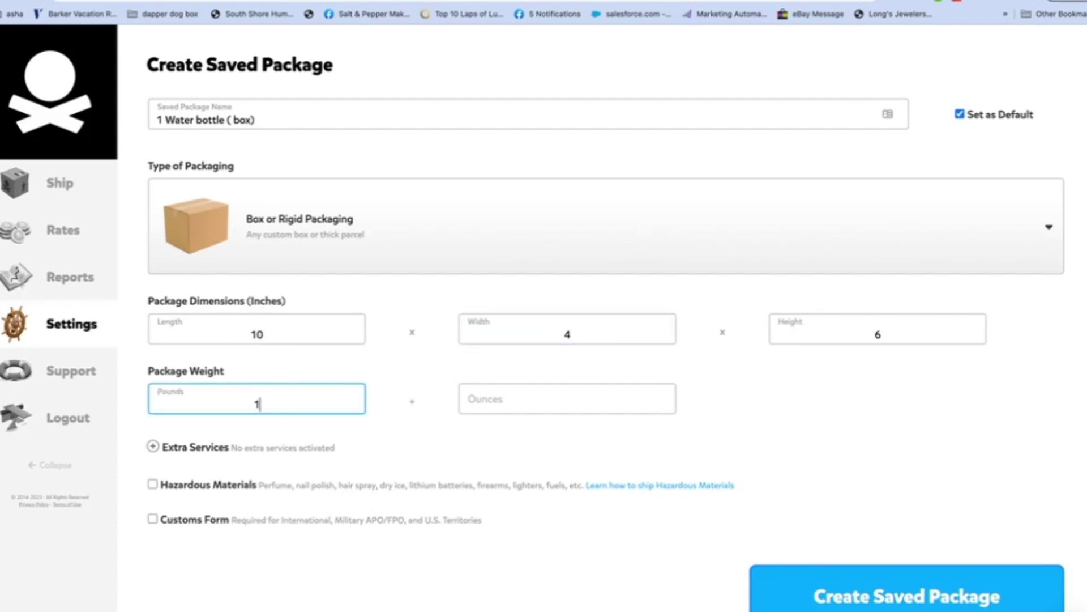
click(489, 398)
text(2)
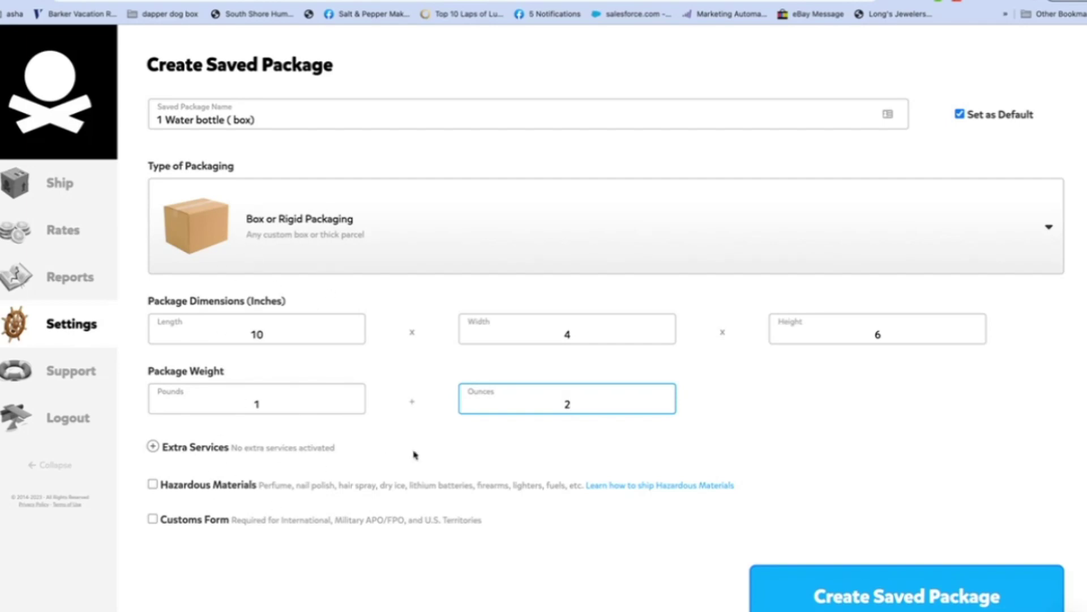
click(277, 407)
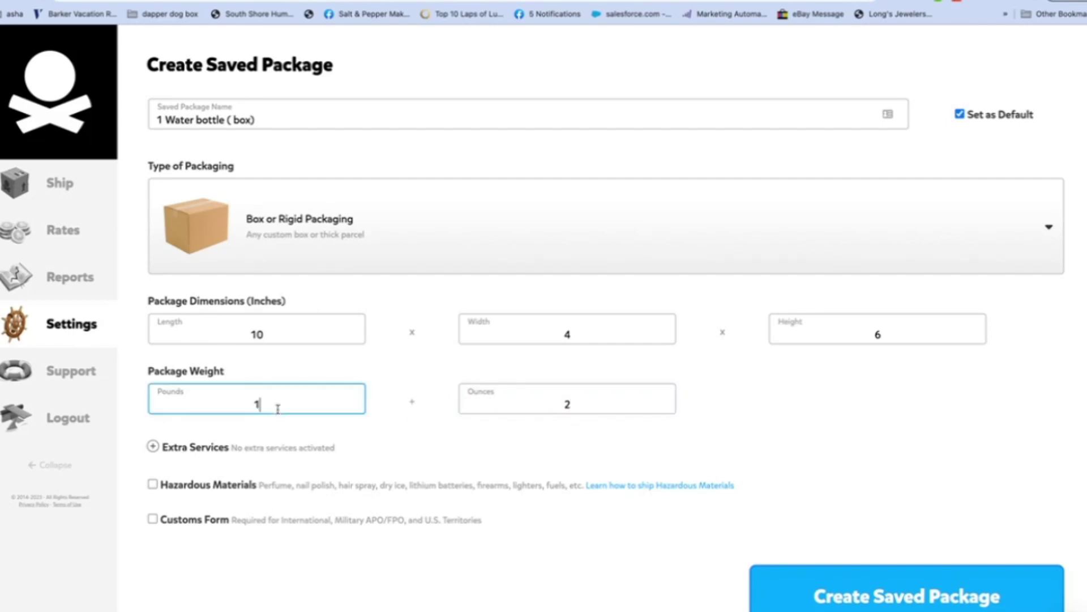
key(BackSpace)
click(580, 403)
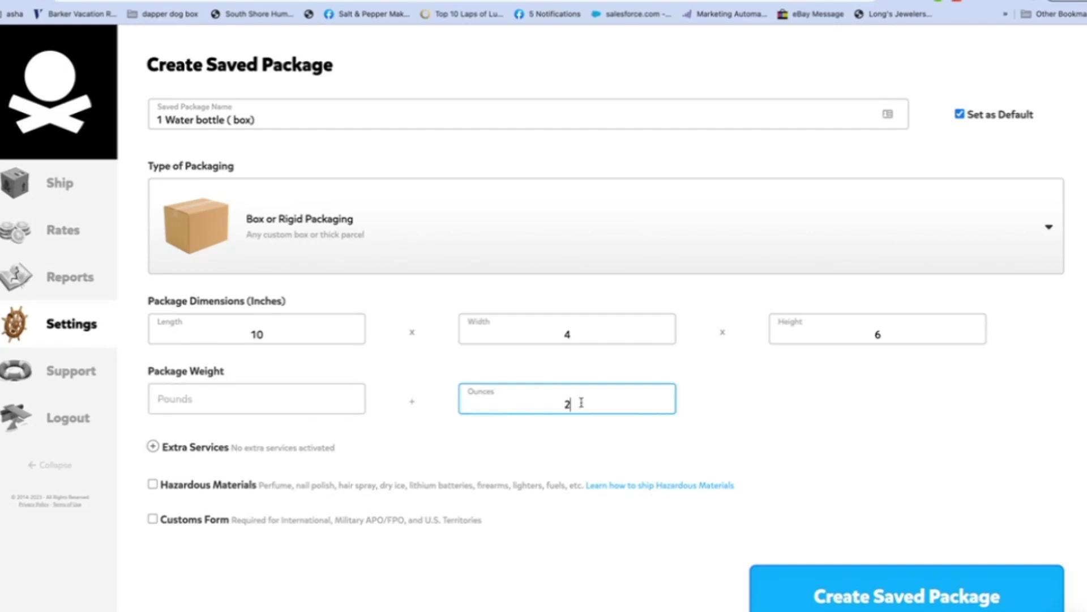
key(BackSpace)
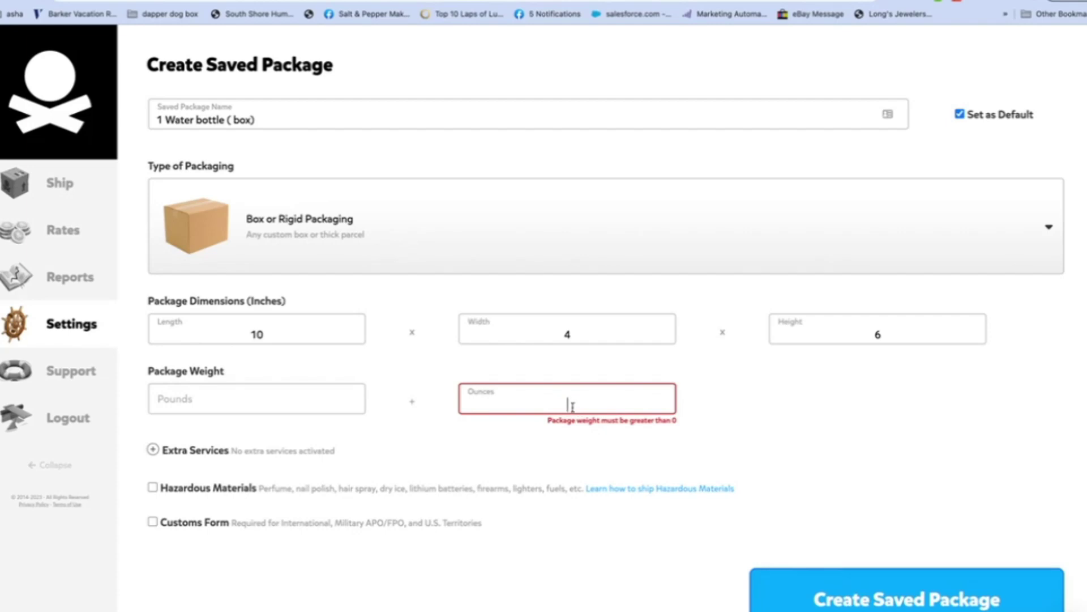
text(14)
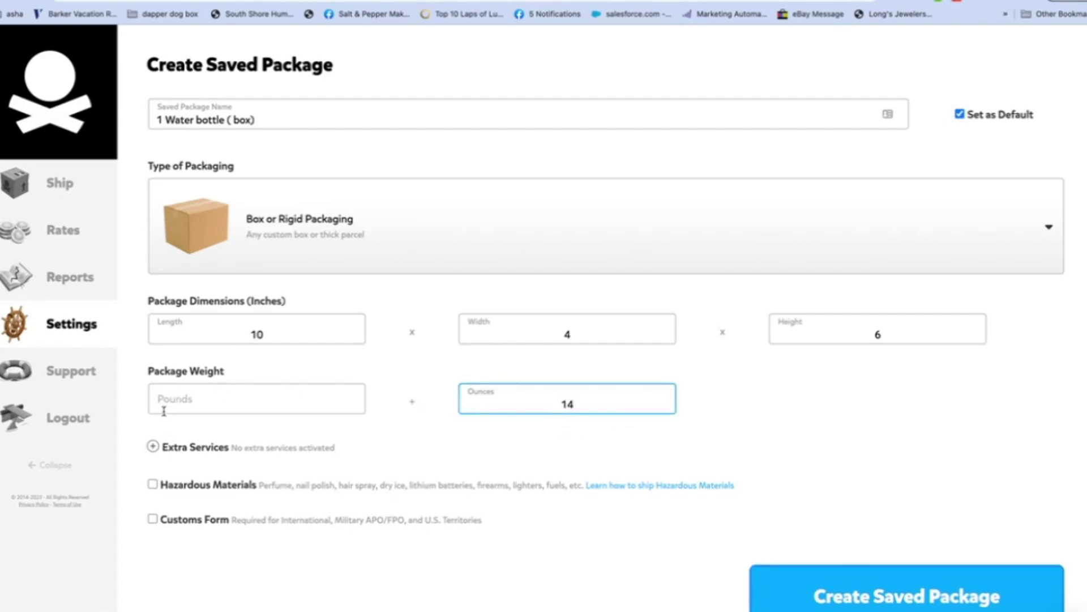
click(153, 447)
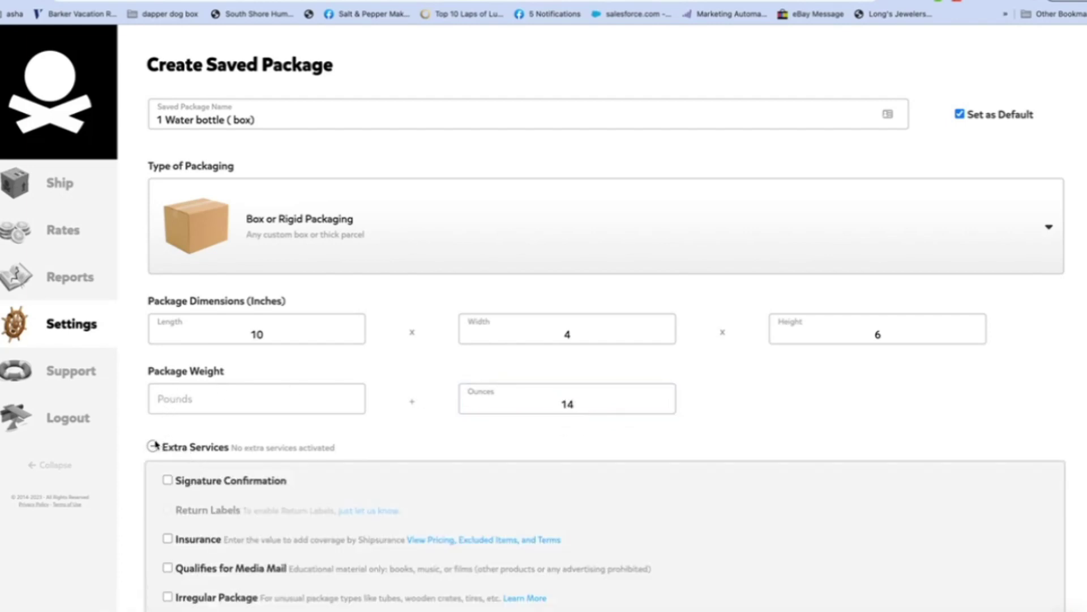
Step: Review the extra services options for the package, then hide them
click(154, 447)
click(154, 447)
scroll(1075, 228, down, 1)
scroll(916, 243, down, 2)
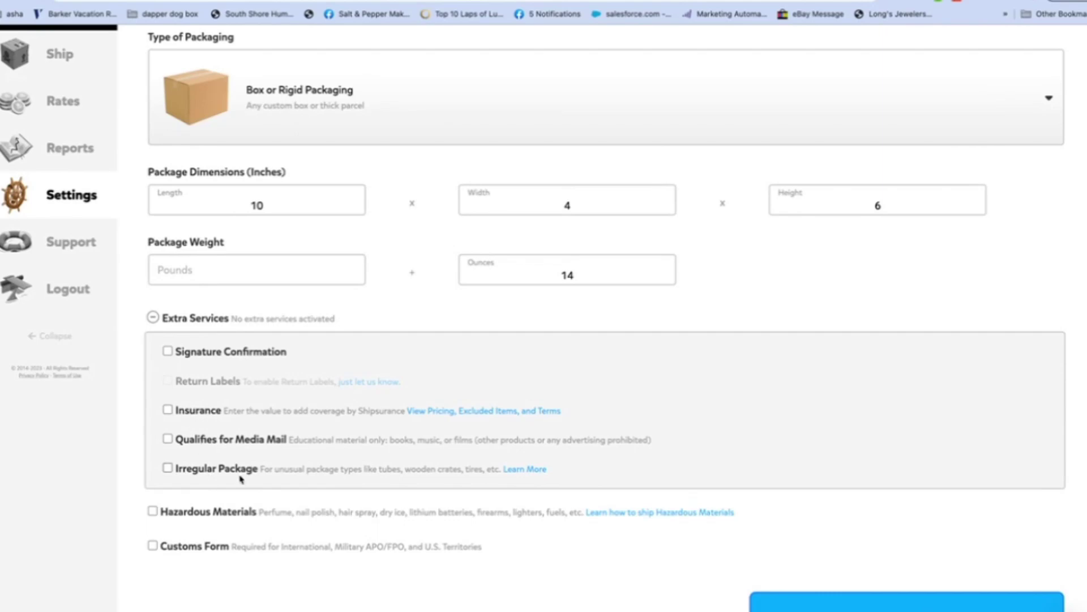
click(153, 318)
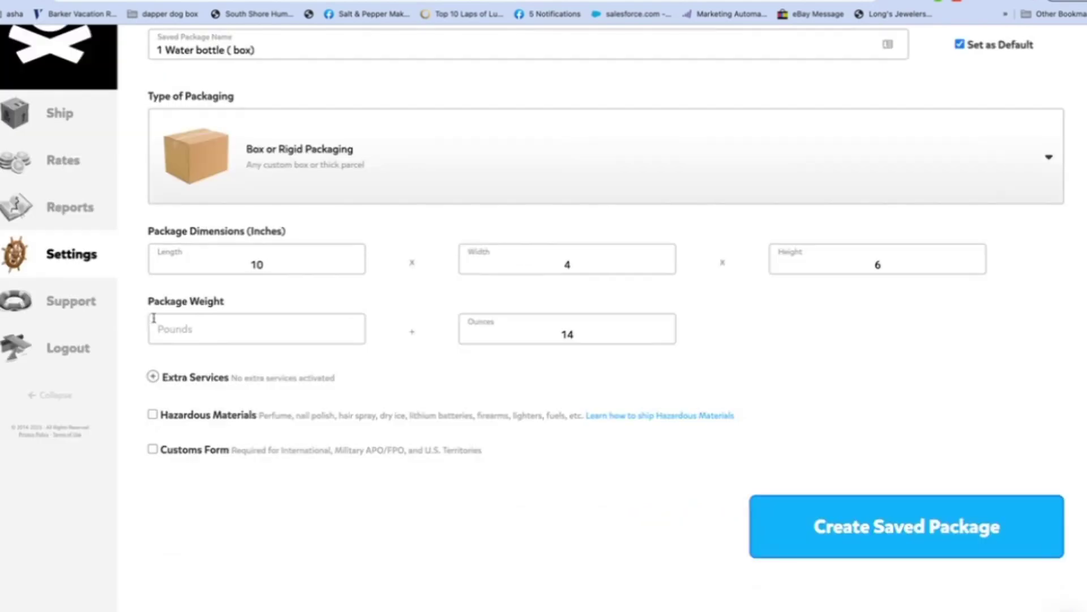
Step: Leave both hazardous materials and the customs form unchecked
click(153, 415)
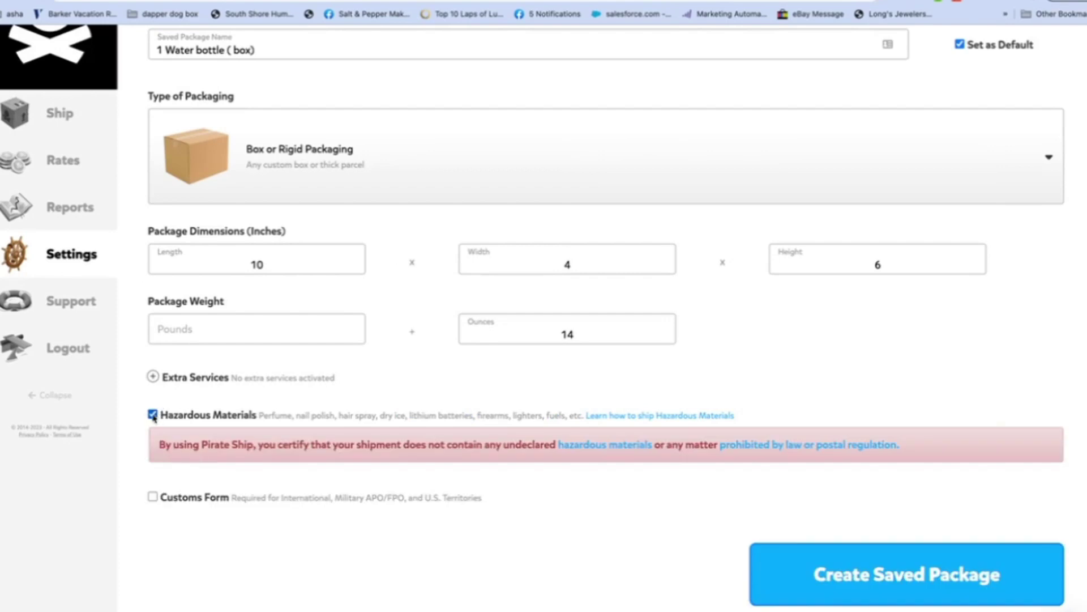
click(153, 414)
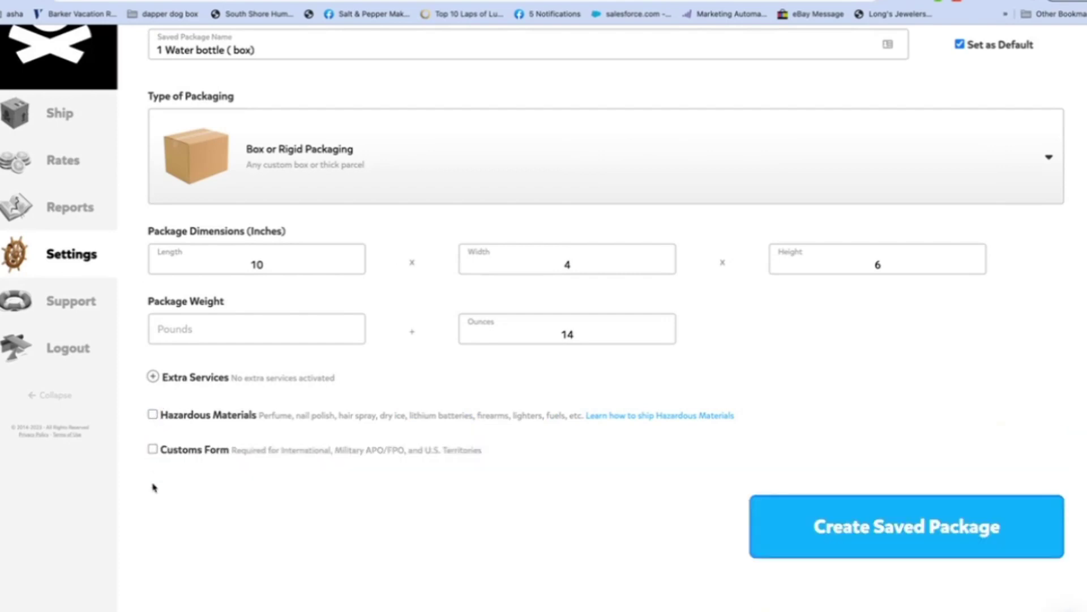
click(153, 449)
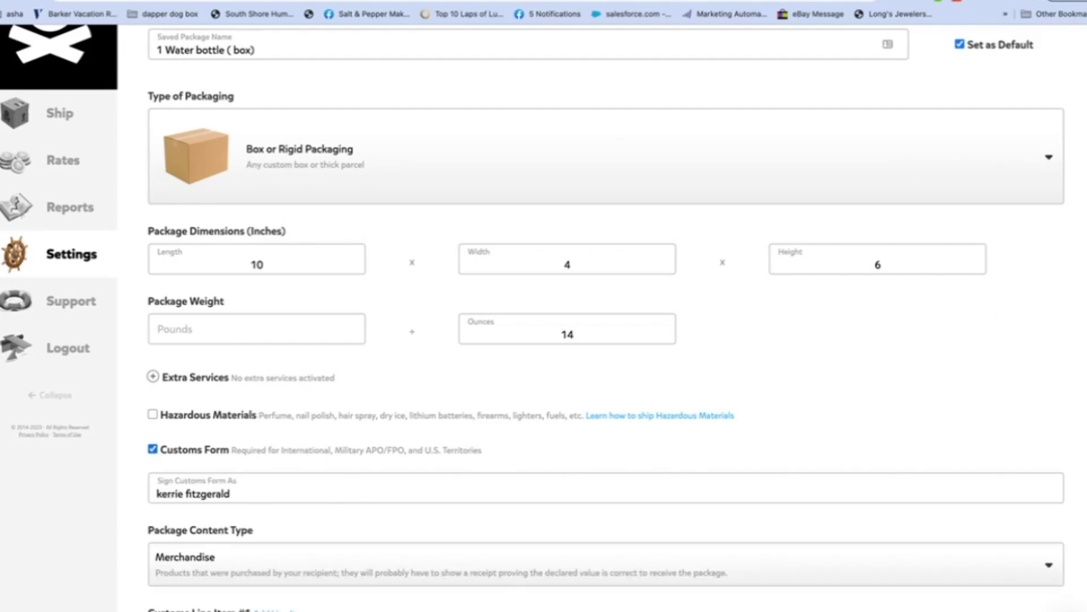
scroll(600, 317, down, 5)
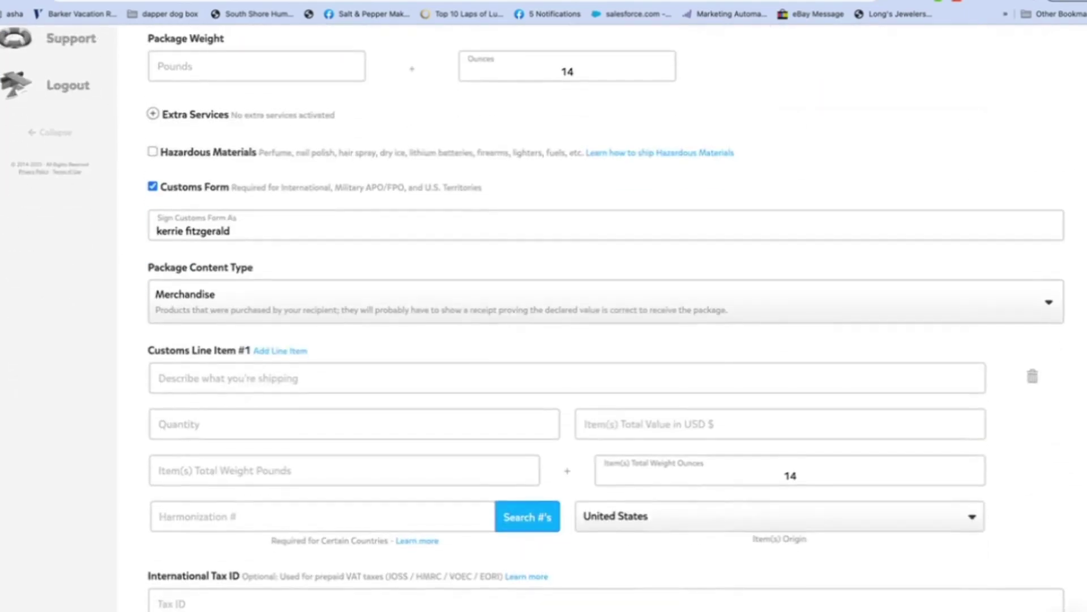
scroll(600, 317, up, 2)
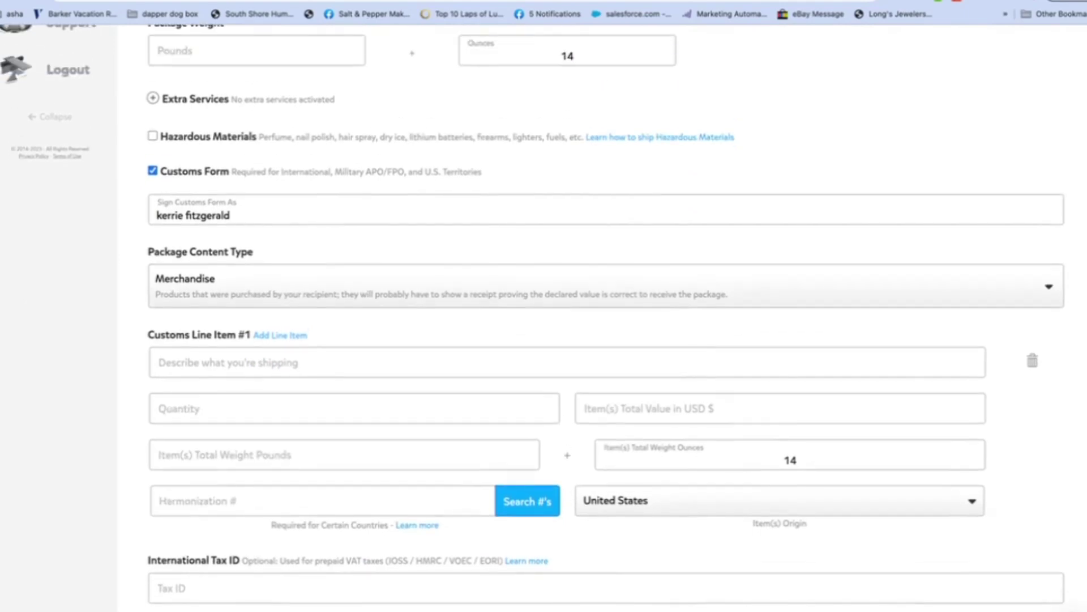
scroll(600, 317, up, 6)
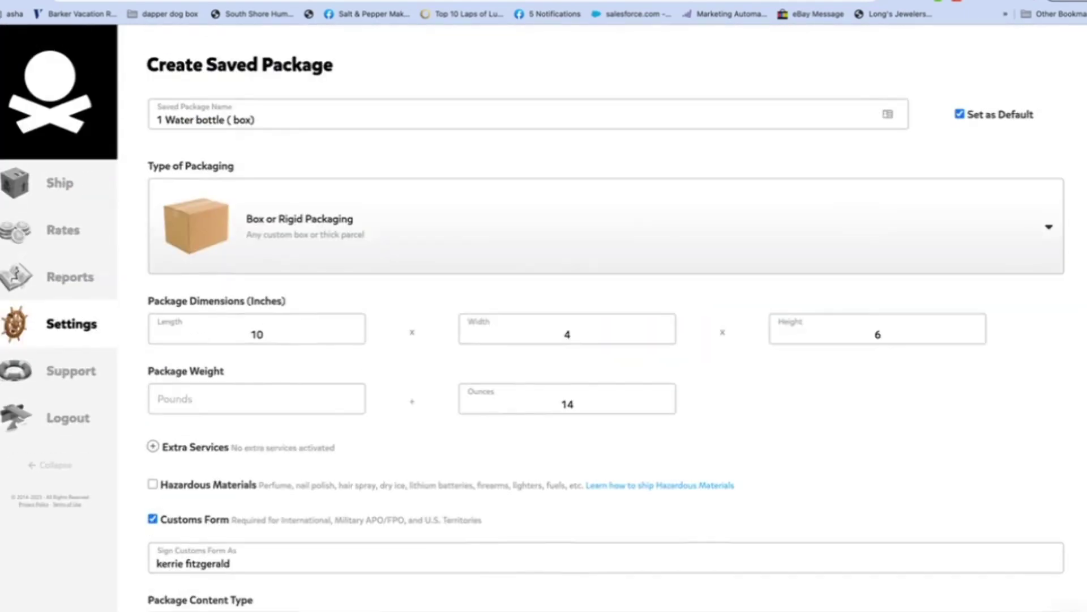
click(152, 519)
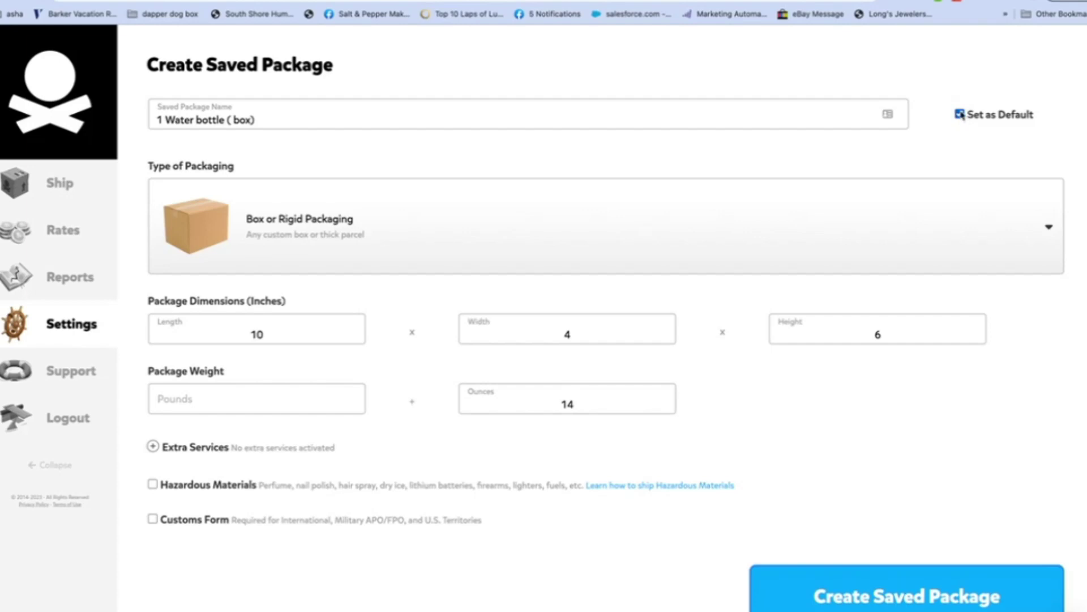
Step: Save the box package and start a new one named '2 Water bottles (polymailer)'
click(847, 577)
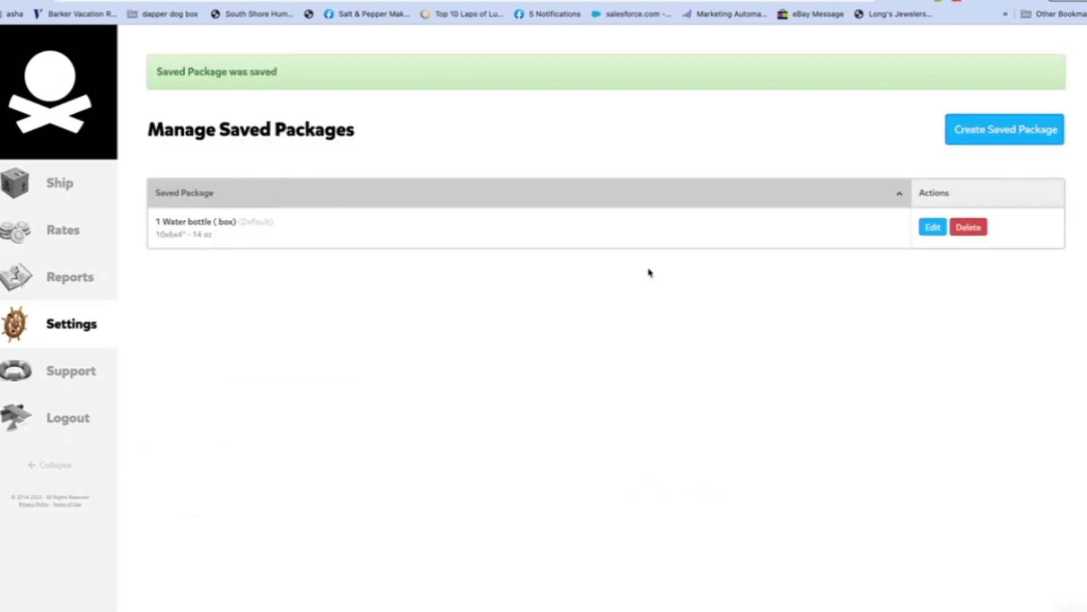
click(1010, 129)
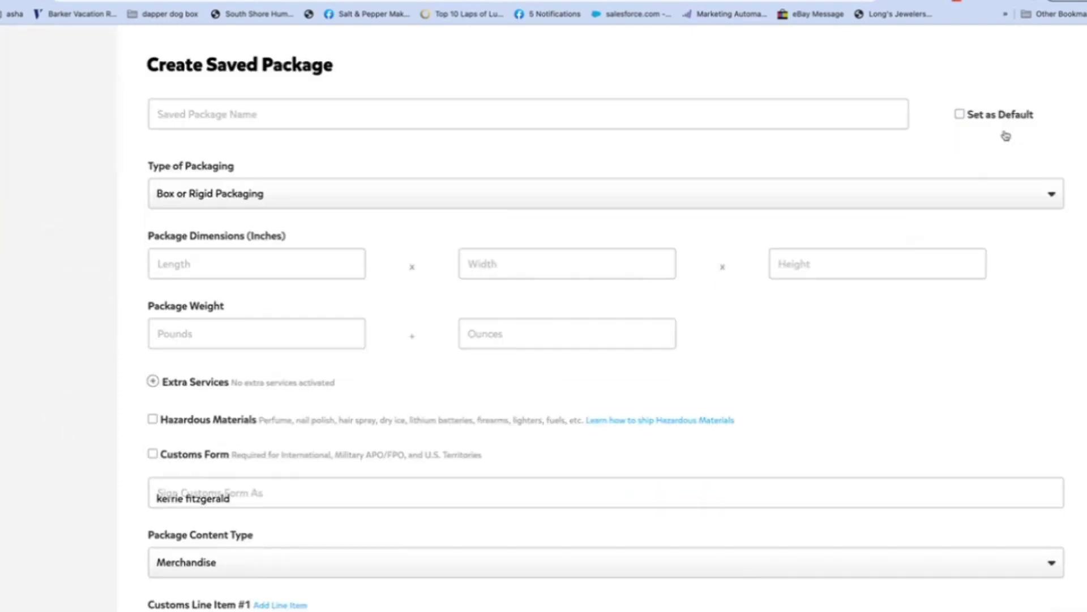
click(234, 114)
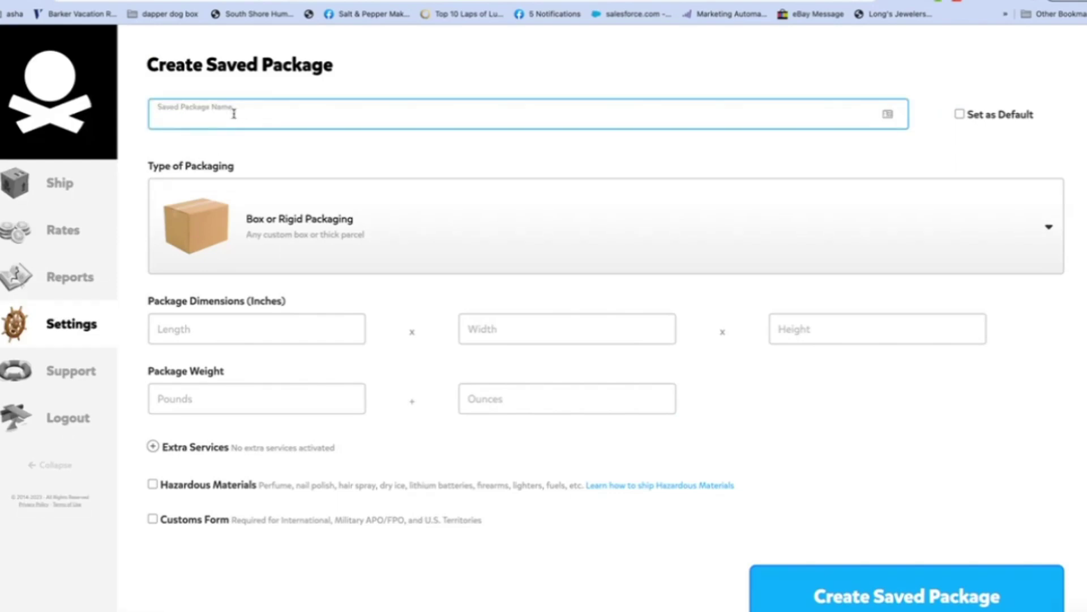
text(2 Water bottles (polymailer))
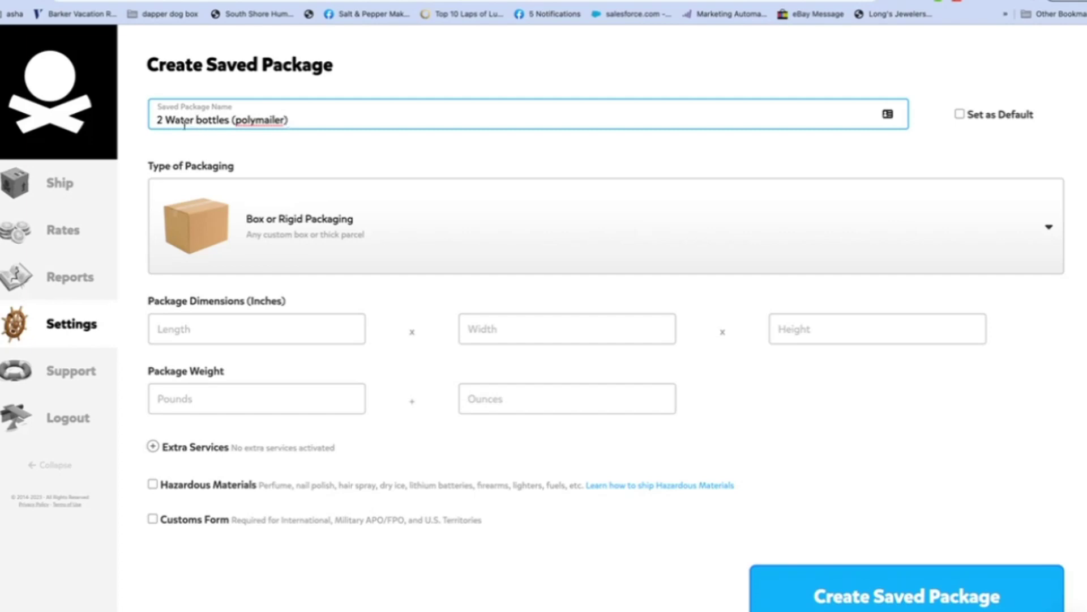
Step: Make it an Envelope/Poly Bag of 10 × 6 inches weighing 14 oz, and save it
click(225, 218)
click(218, 280)
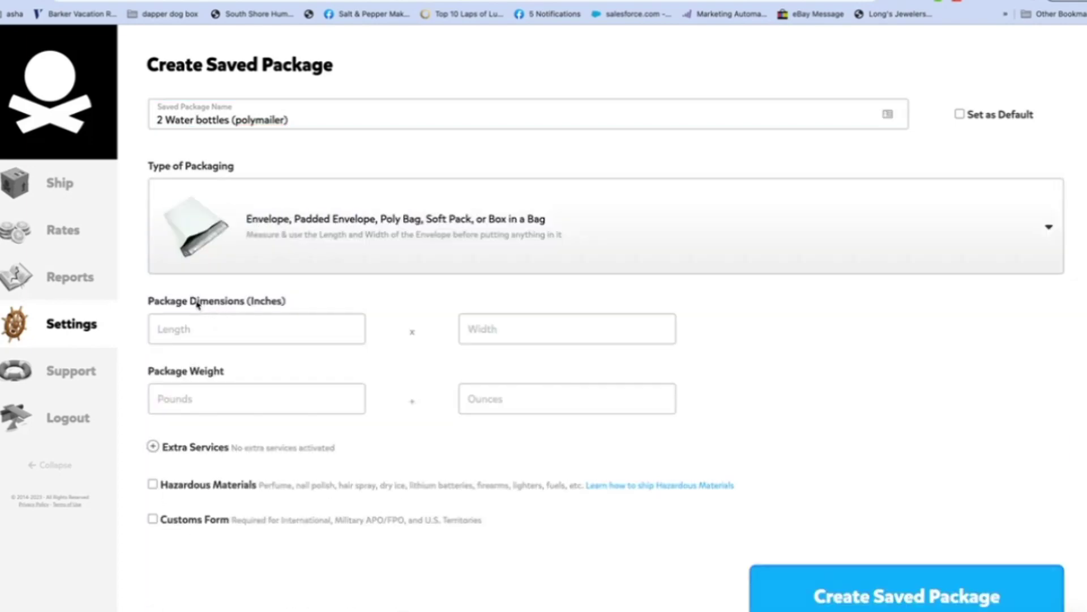
click(193, 328)
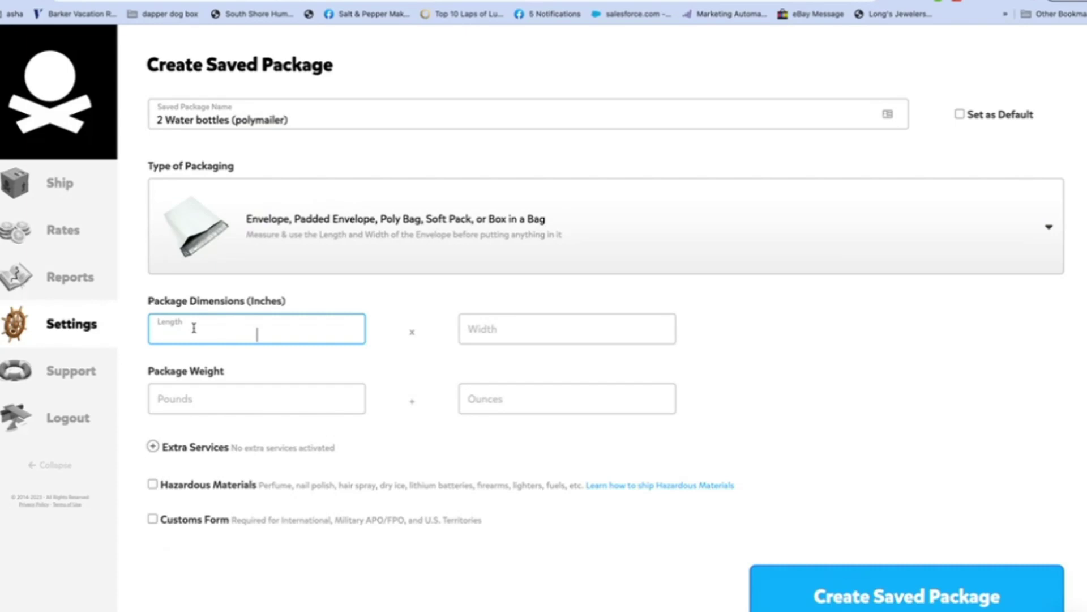
text(10)
click(567, 334)
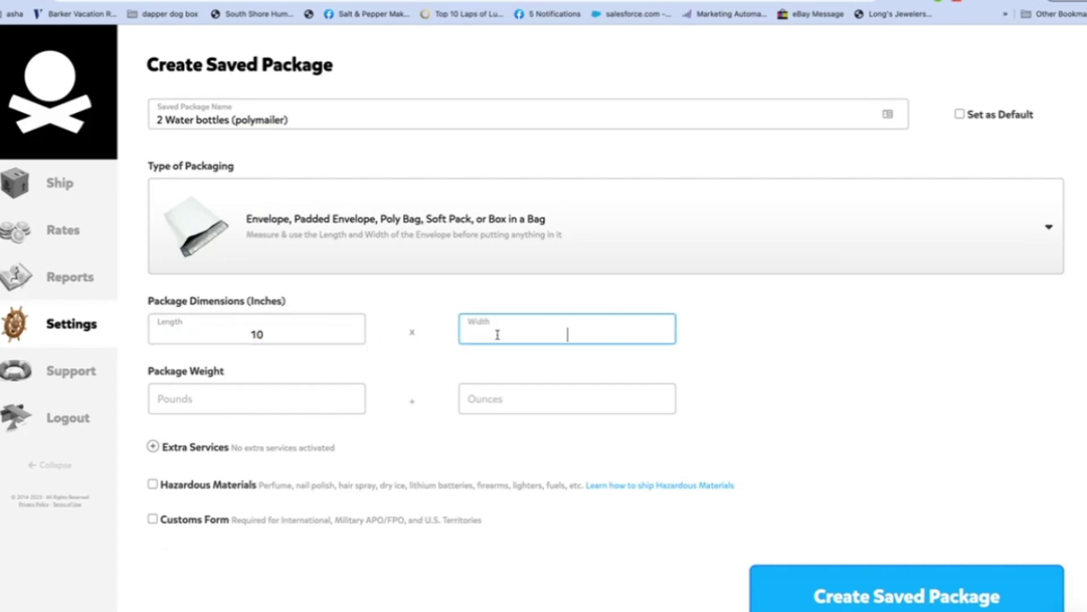
text(6)
click(492, 399)
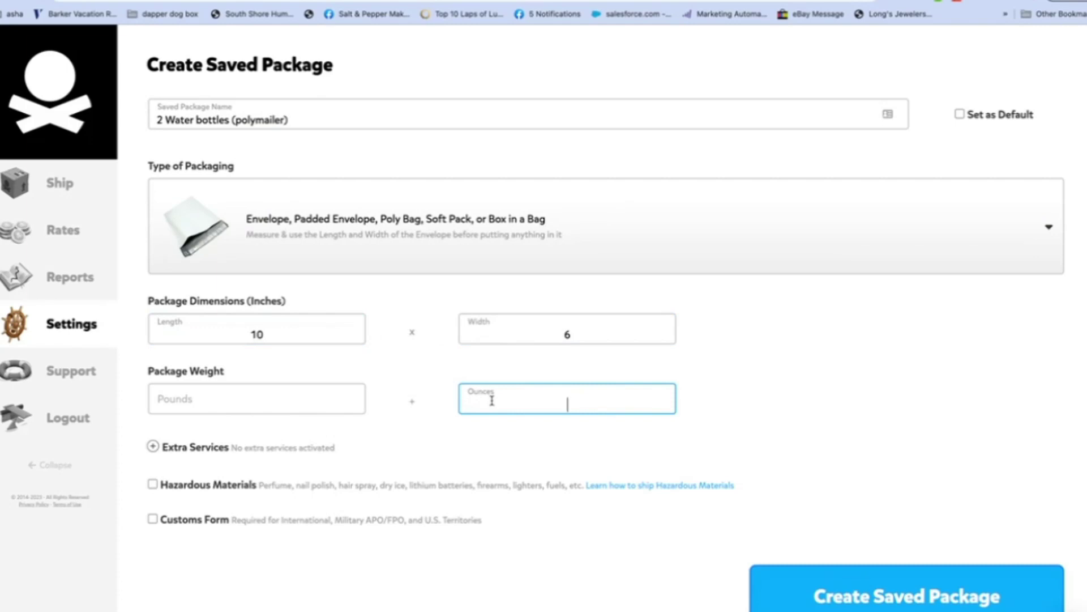
text(14)
click(857, 596)
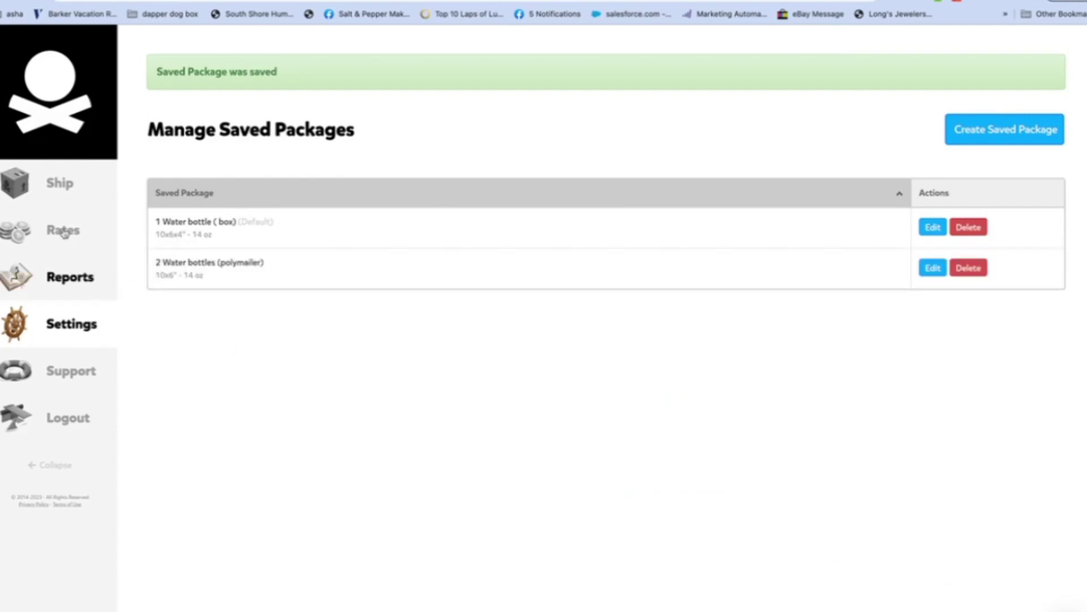
Step: Bring up the Ship options in the sidebar
mouse_move(62, 205)
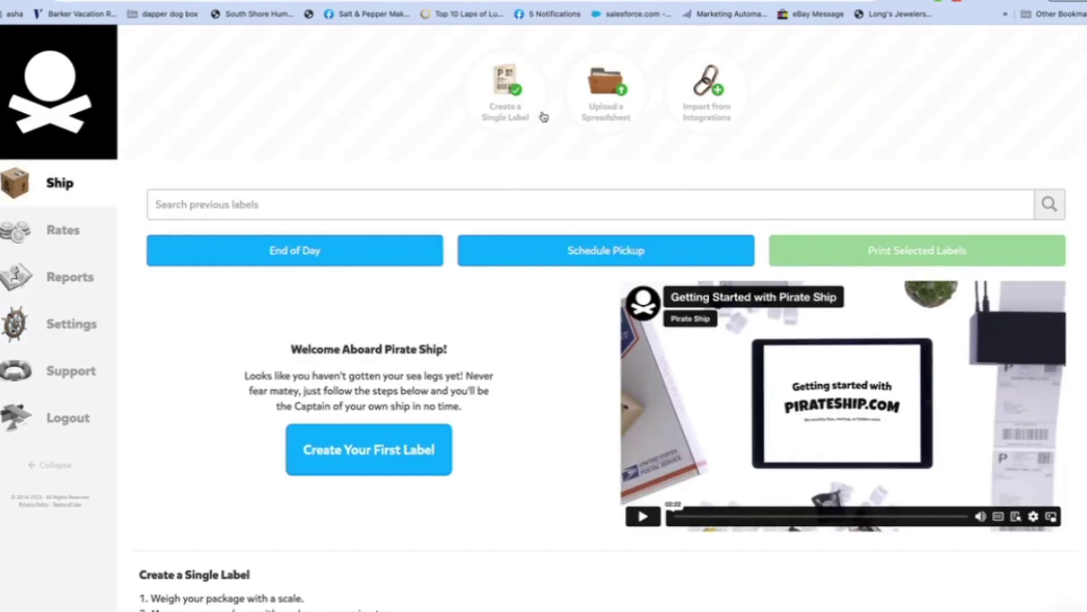
Step: Start a single label and enter the recipient's e-mail, full name and autocompleted street address
click(499, 95)
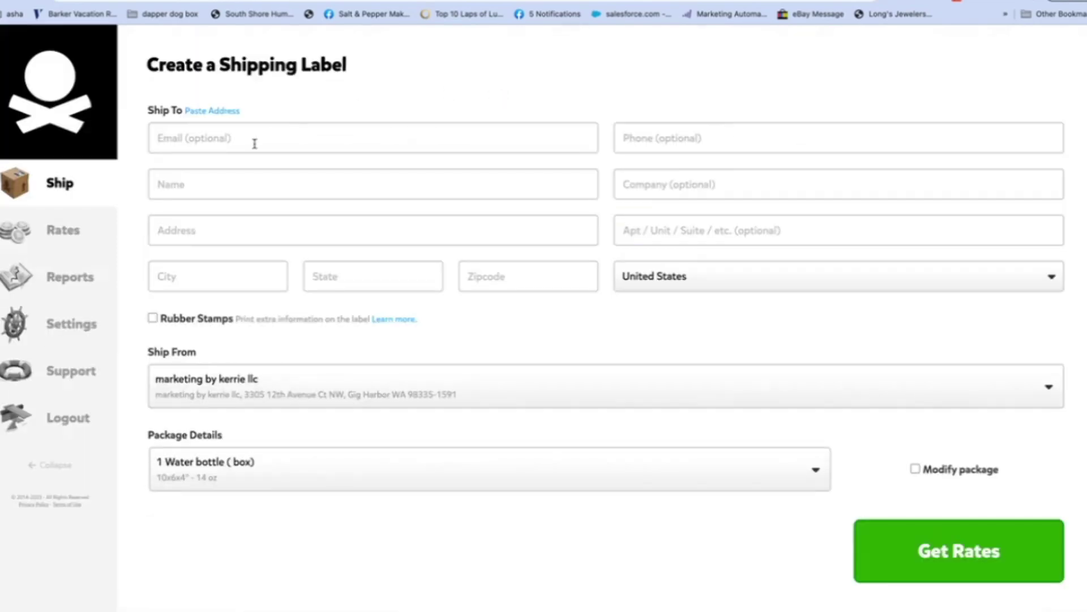
click(202, 140)
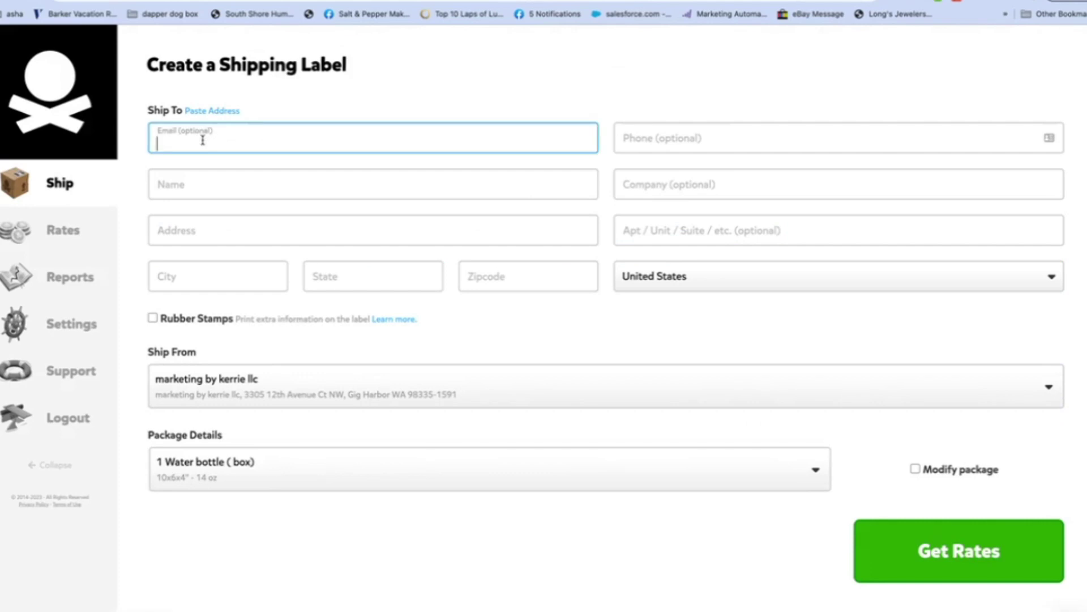
click(179, 182)
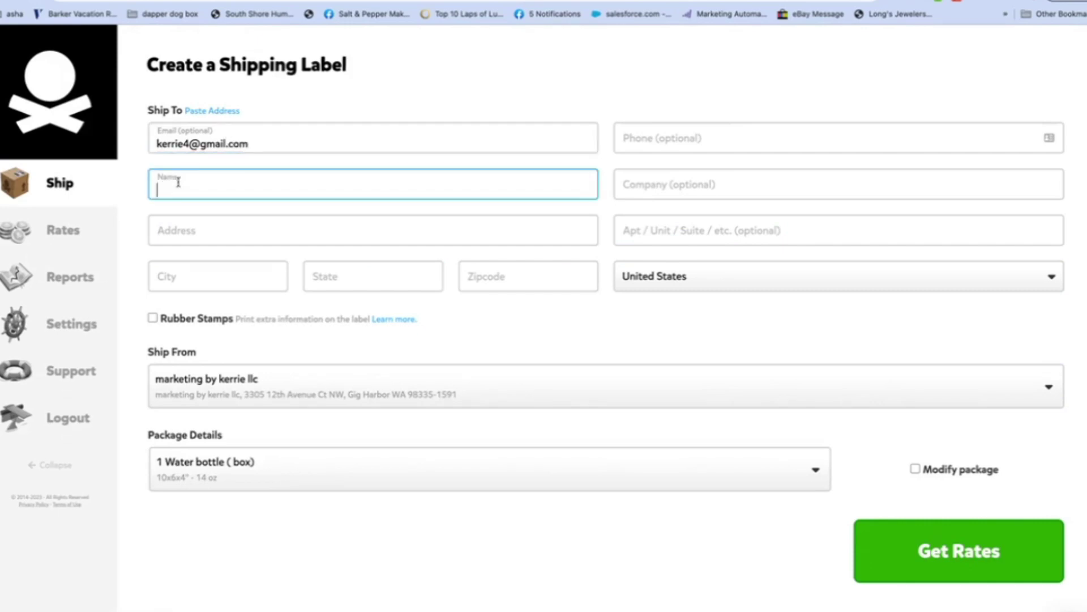
click(189, 234)
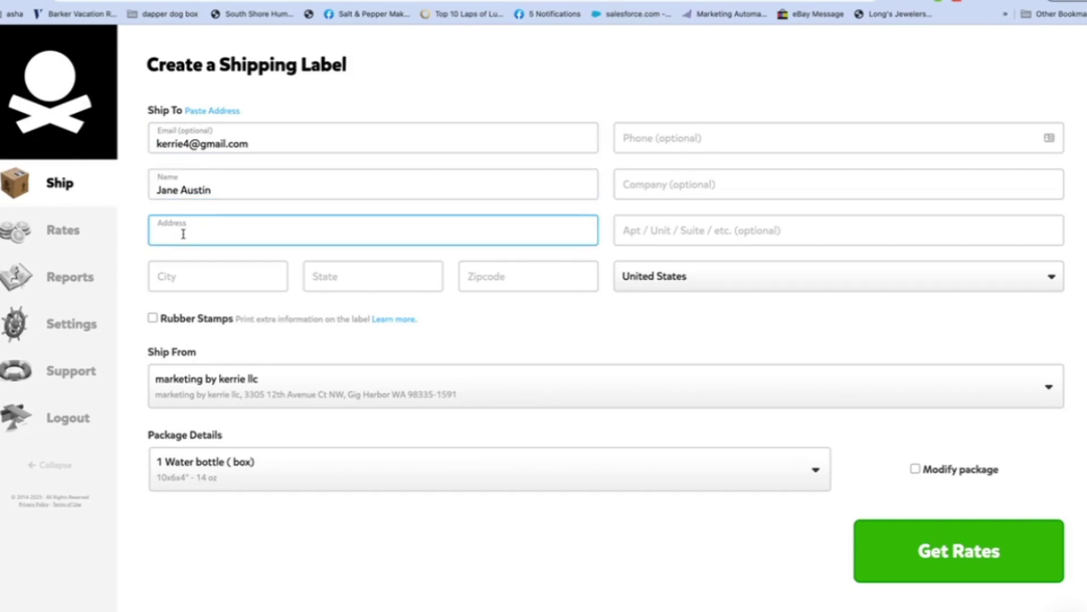
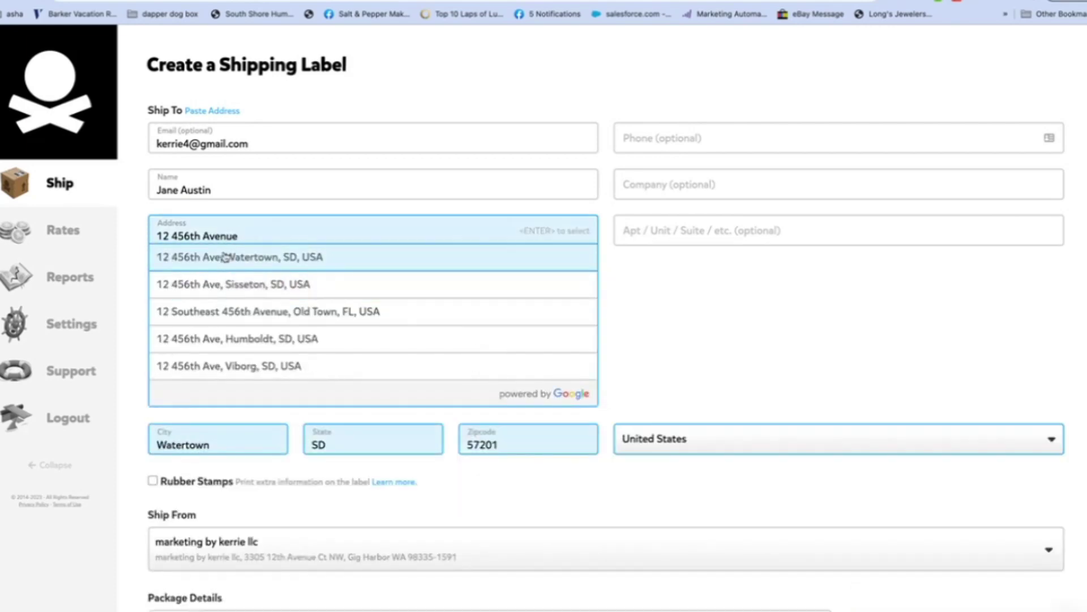
click(225, 257)
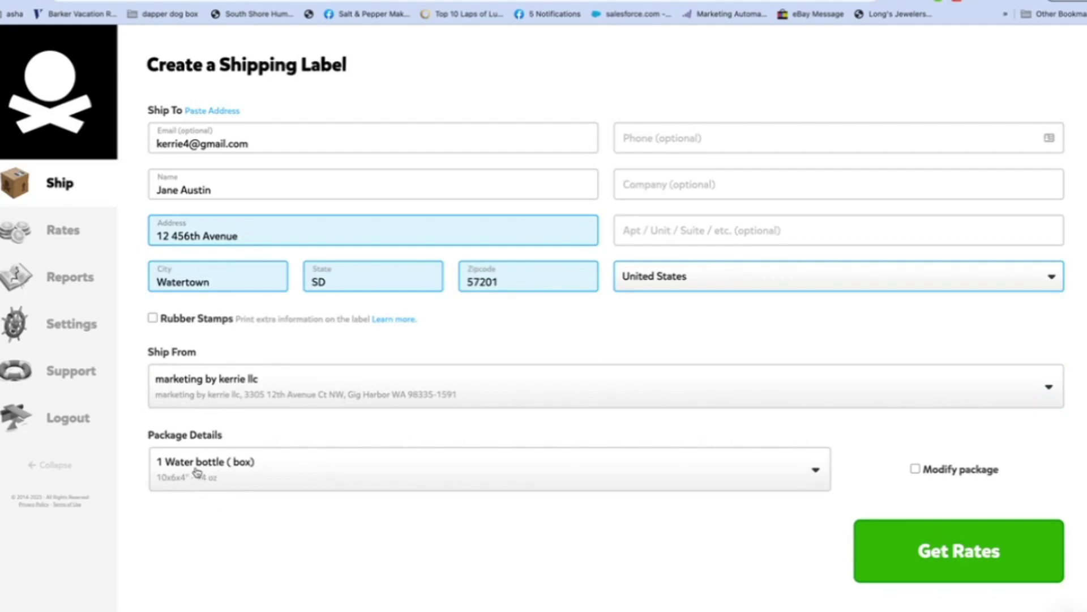
Step: Keep the 1 Water bottle (box) package and change its weight to 15 ounces
click(197, 471)
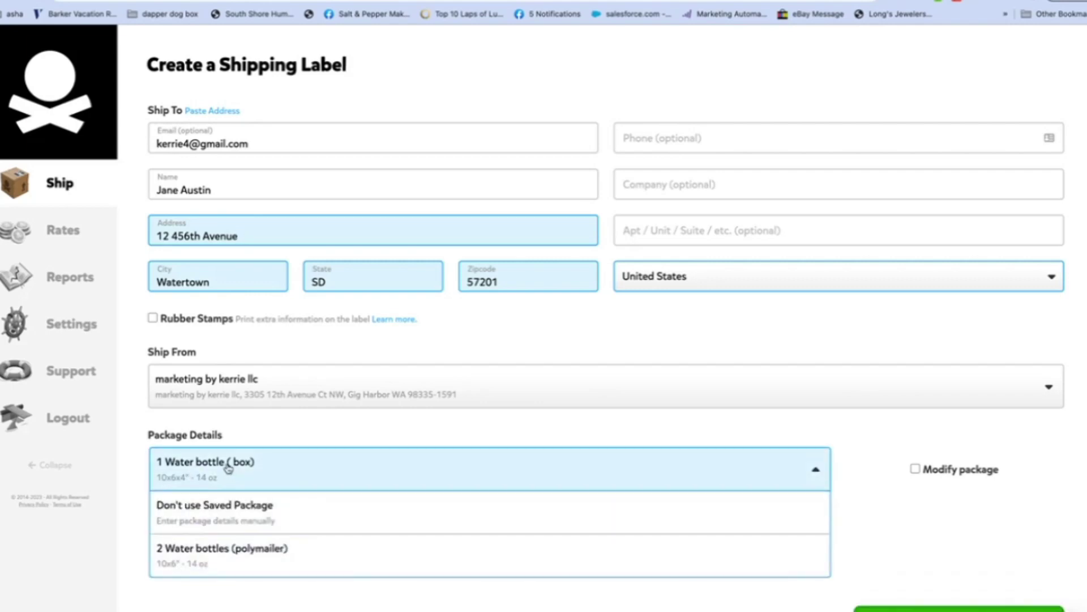
click(229, 468)
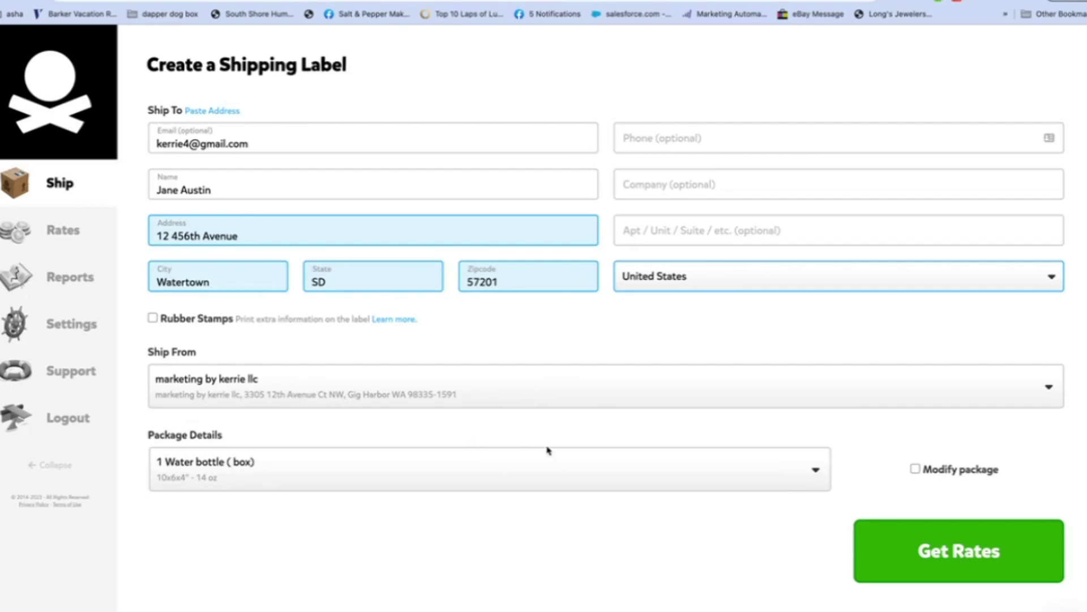
click(915, 469)
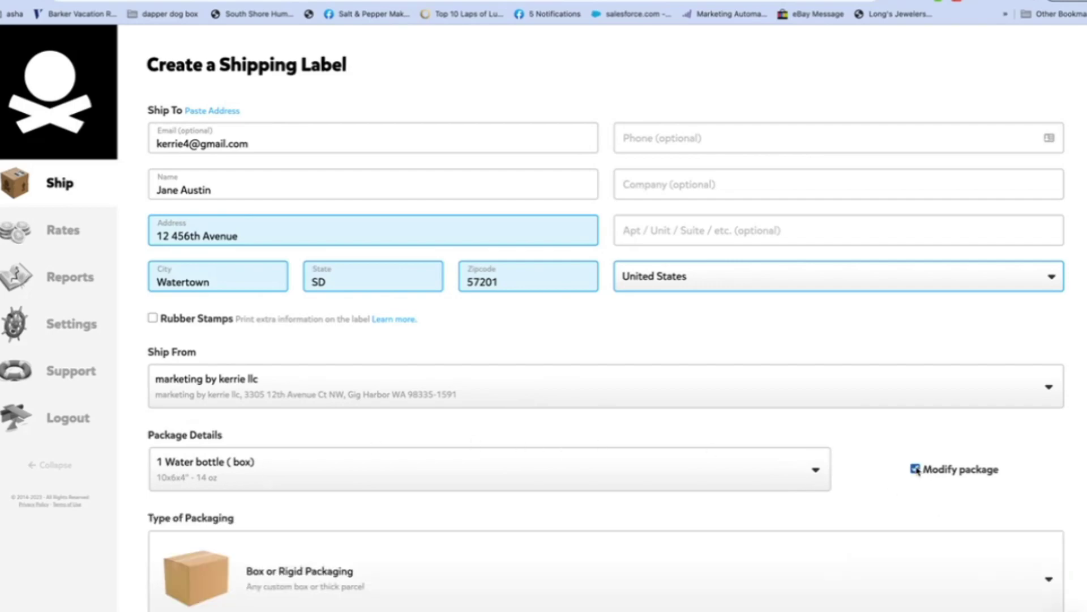
scroll(722, 407, down, 6)
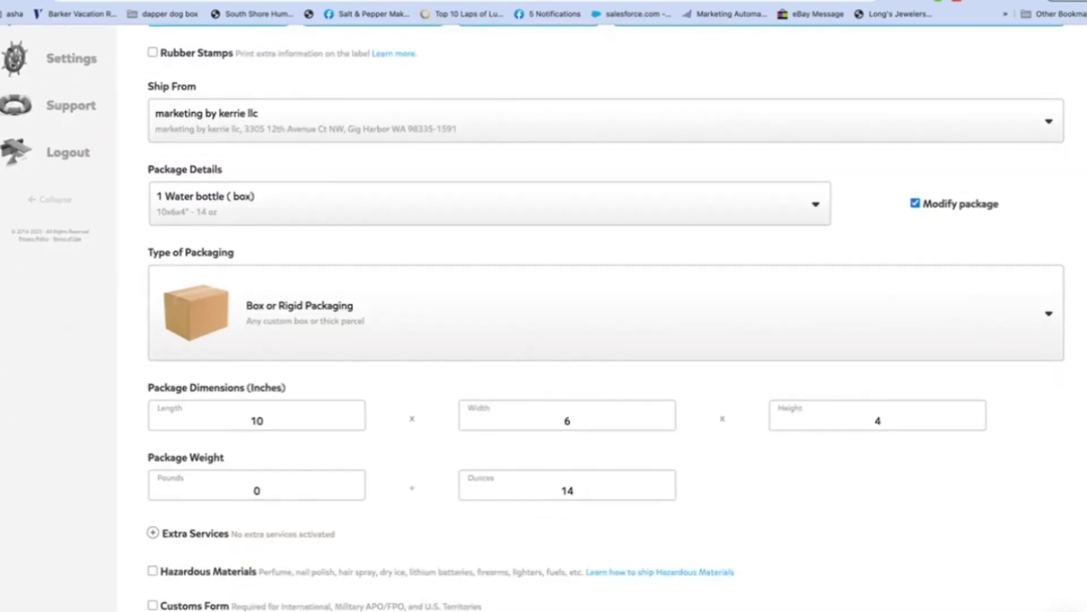
click(600, 400)
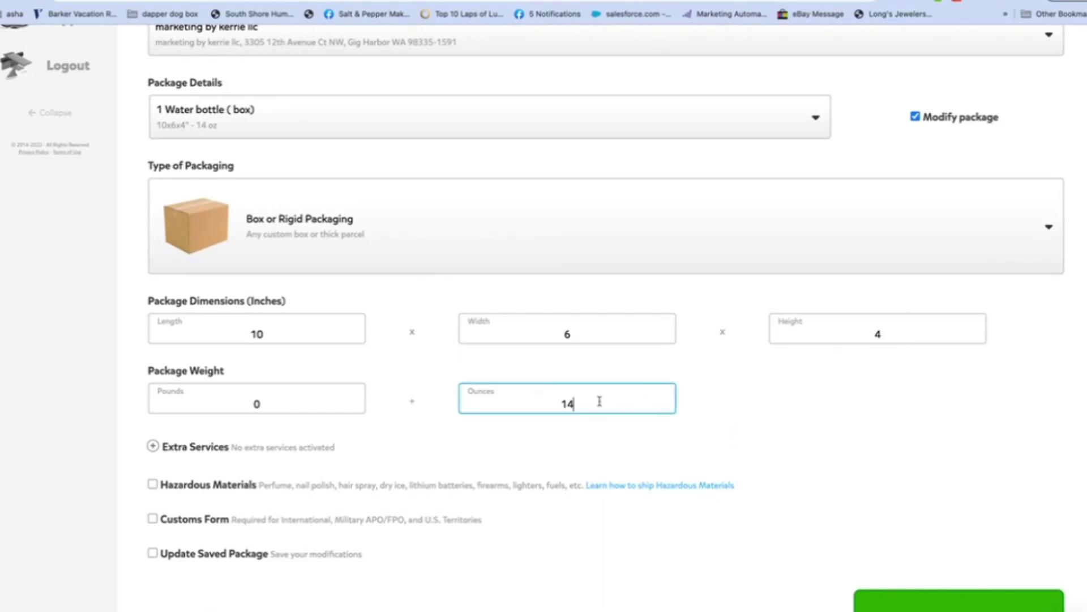
key(BackSpace)
text(5)
Step: Leave hazardous materials unchecked and review the completed label form
click(957, 482)
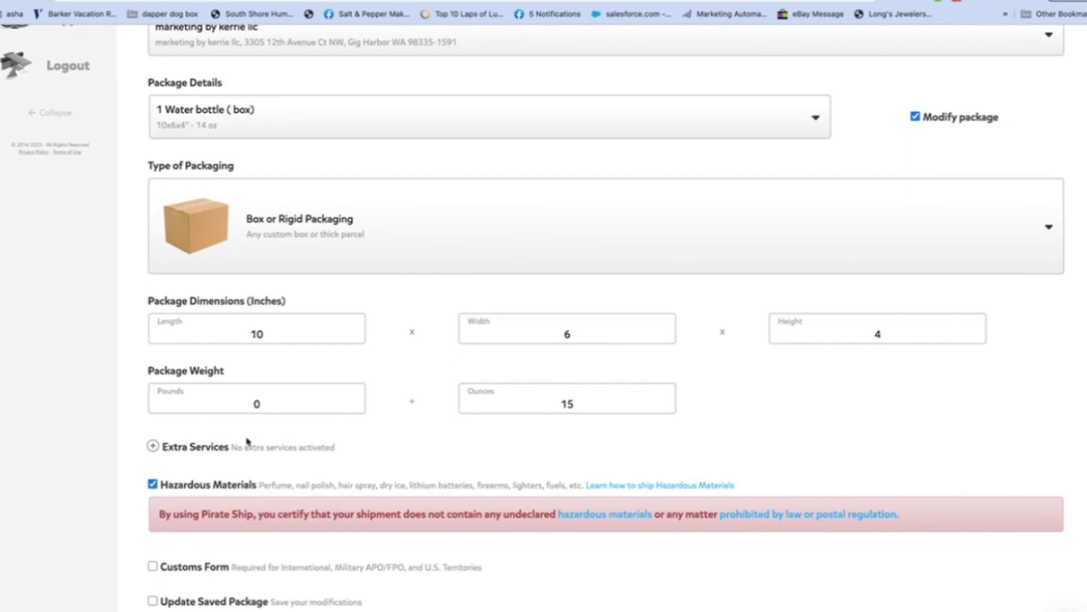
click(152, 484)
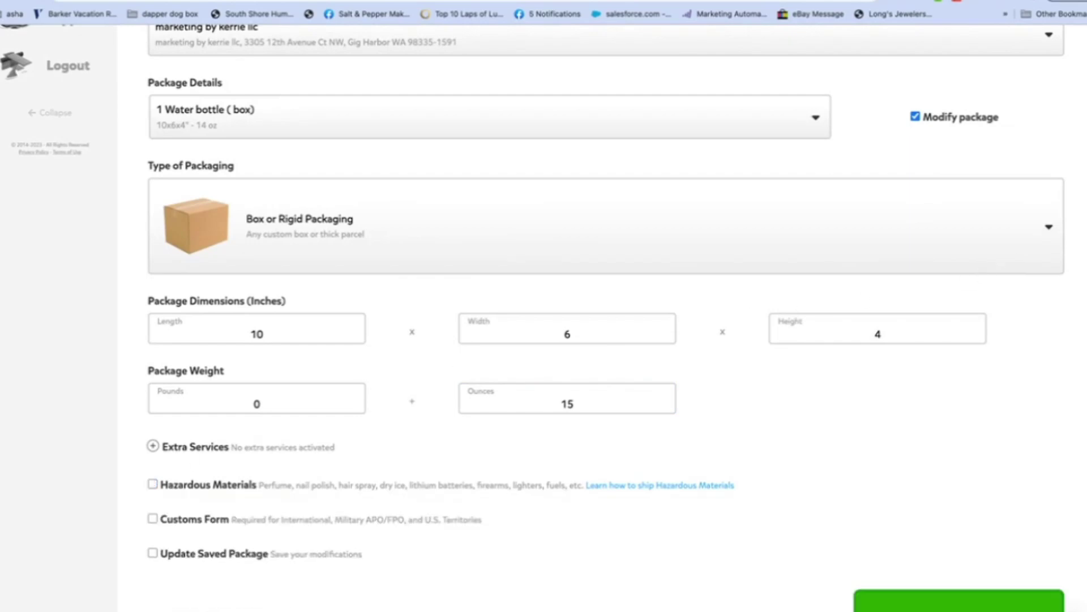
scroll(606, 317, up, 6)
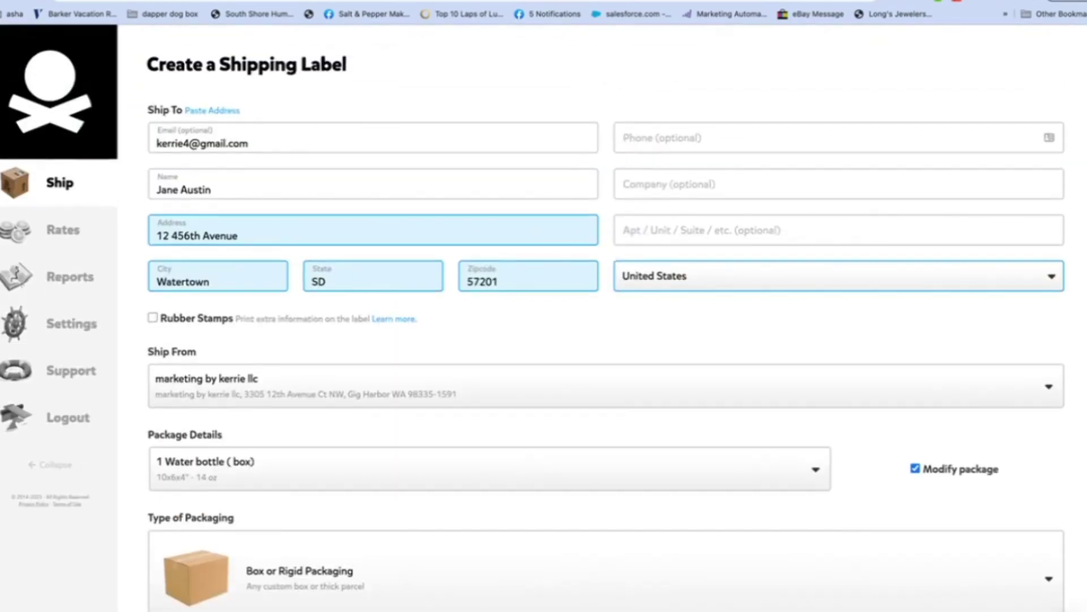
scroll(606, 317, down, 8)
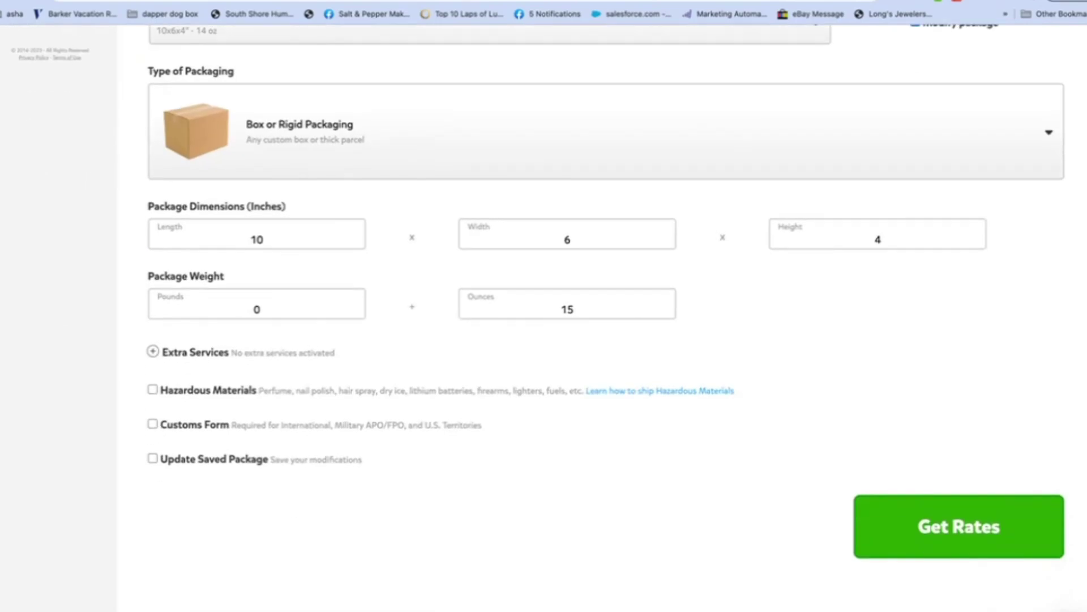
scroll(1082, 48, up, 8)
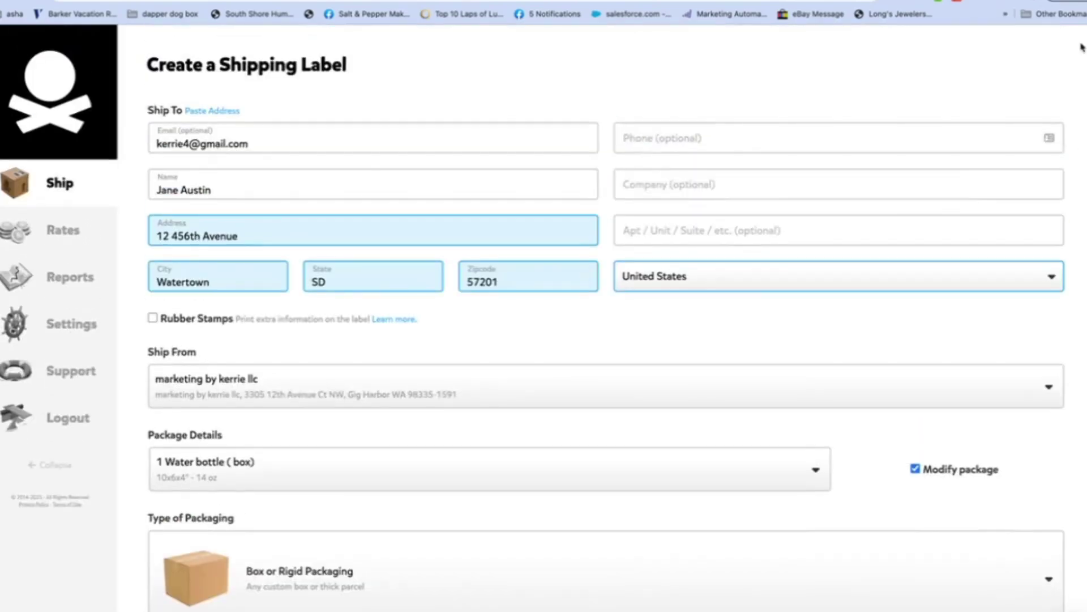
scroll(1082, 47, down, 8)
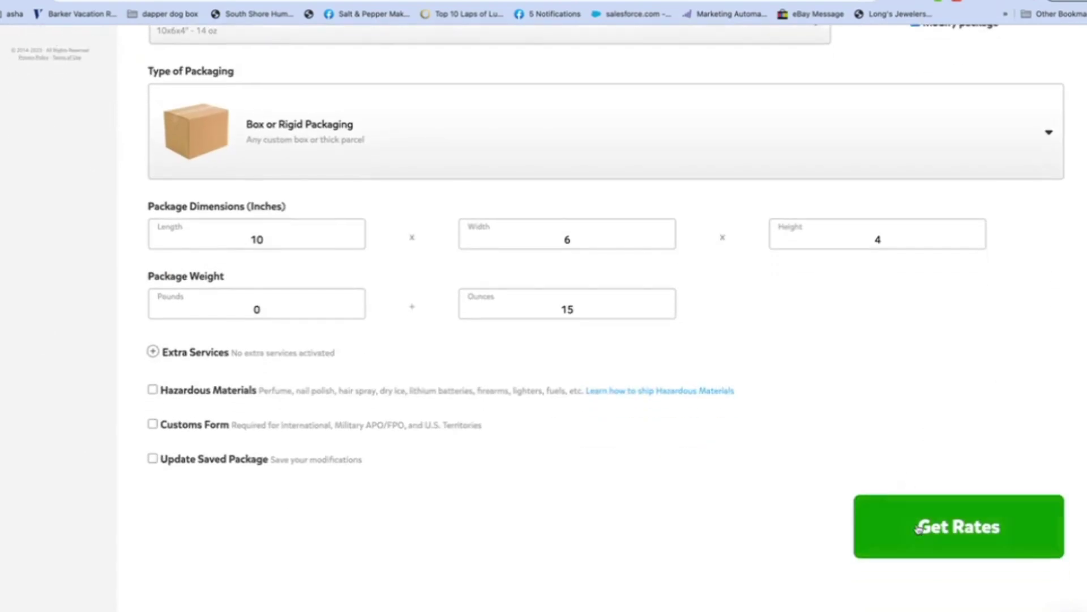
Step: Fetch rates and choose USPS Ground Advantage at $6.44
click(918, 528)
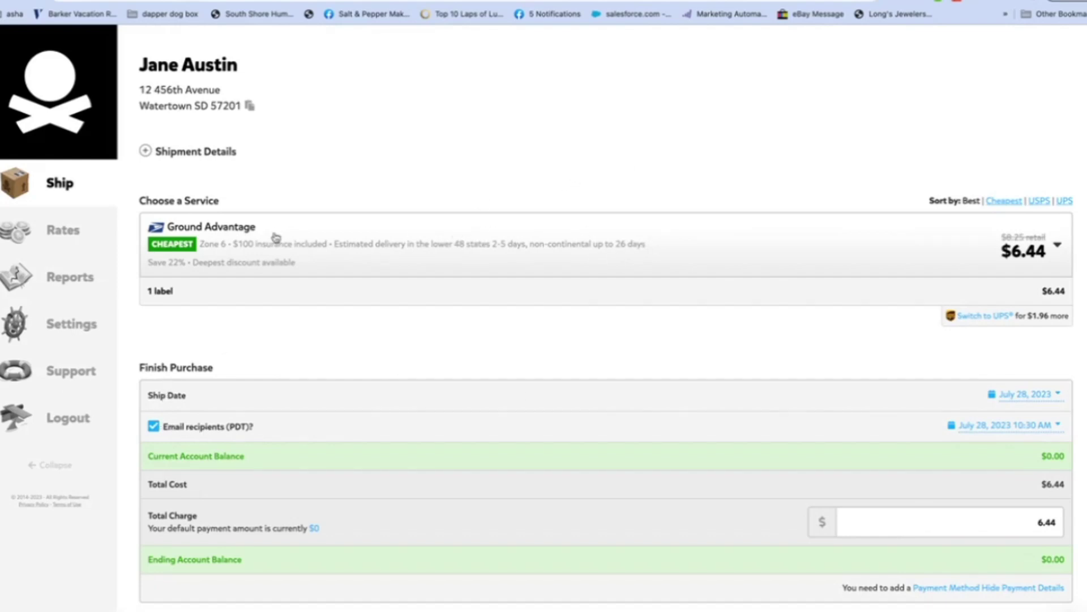
click(231, 248)
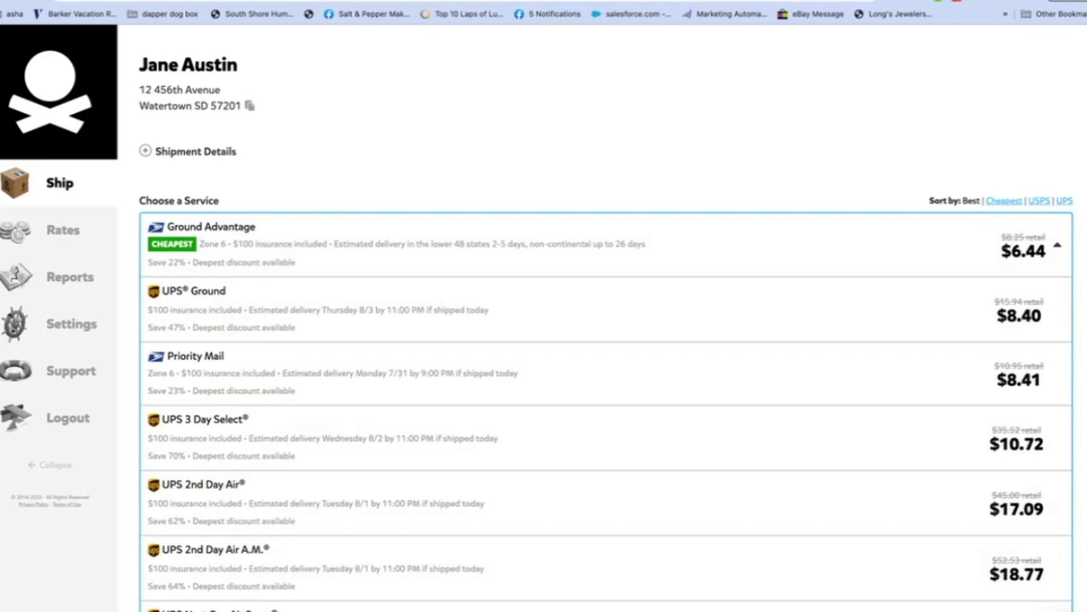
scroll(250, 249, down, 10)
scroll(249, 249, up, 10)
click(196, 233)
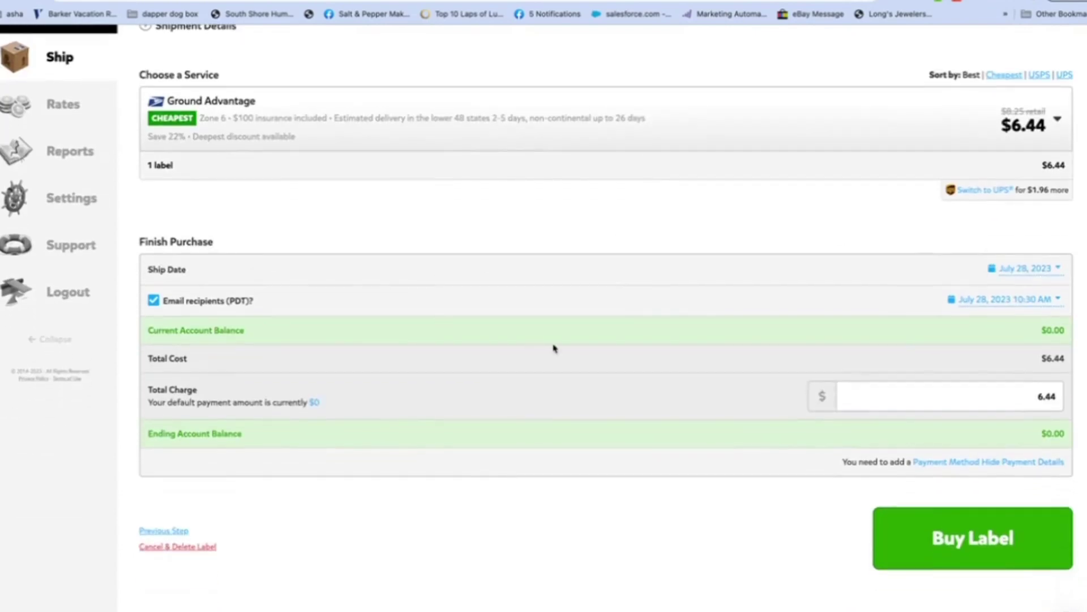
Step: Change the label's ship date to July 31
click(1017, 275)
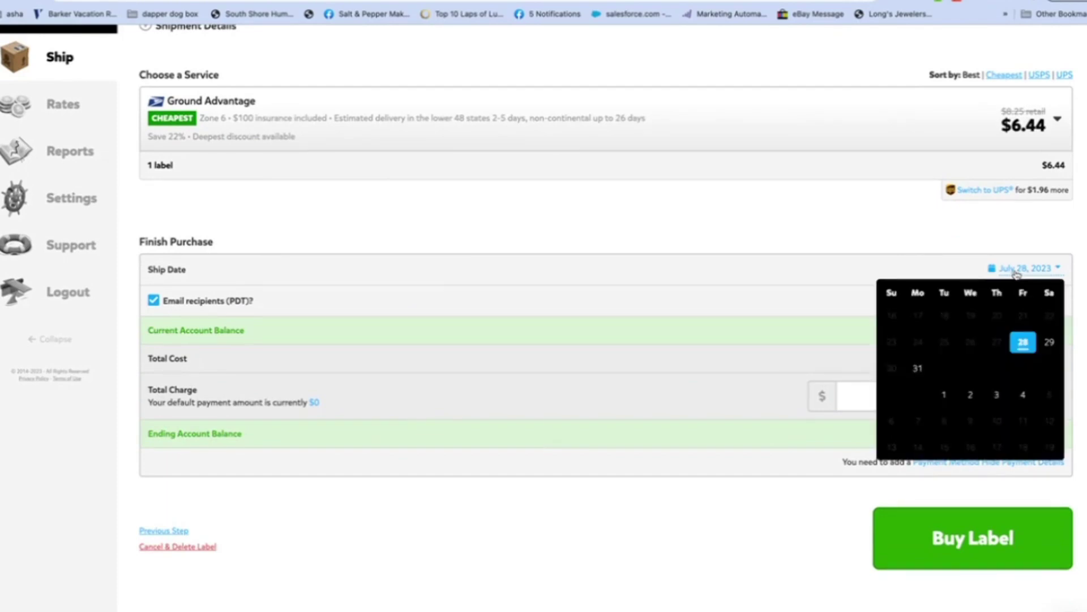
click(836, 231)
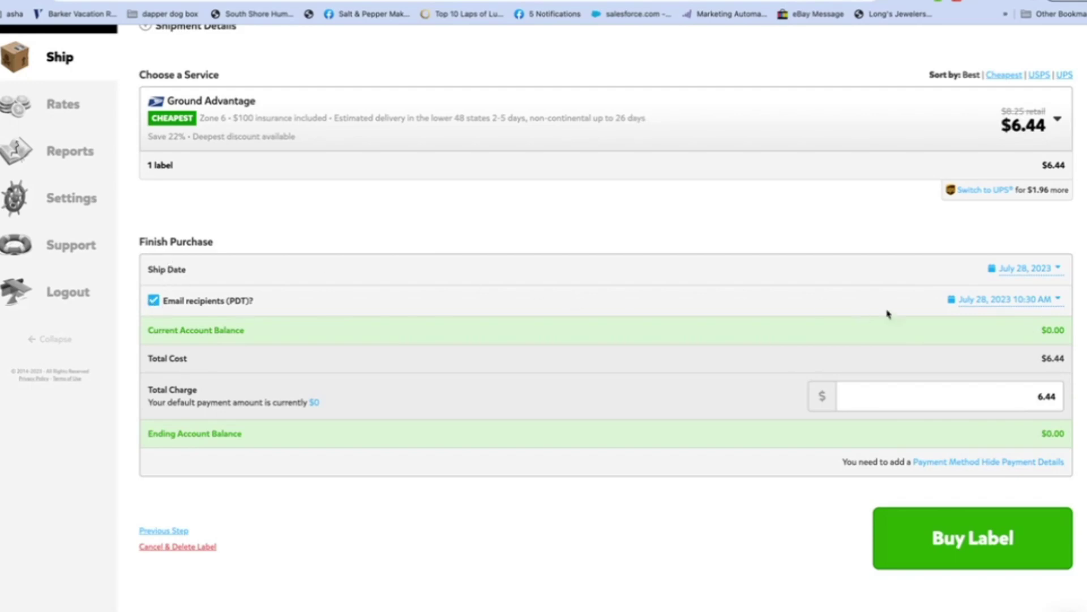
click(1026, 274)
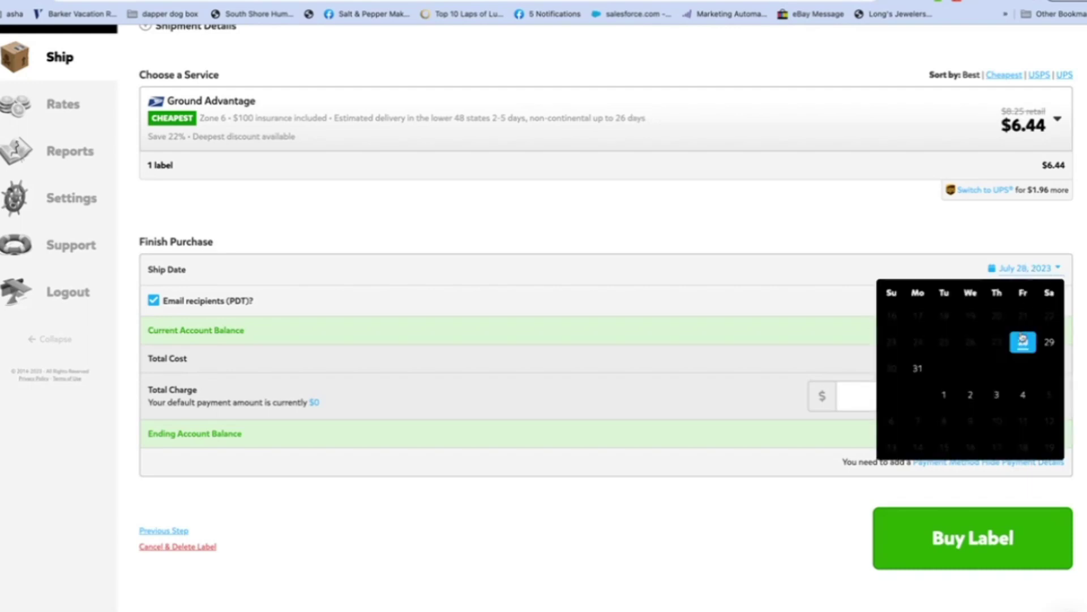
click(919, 369)
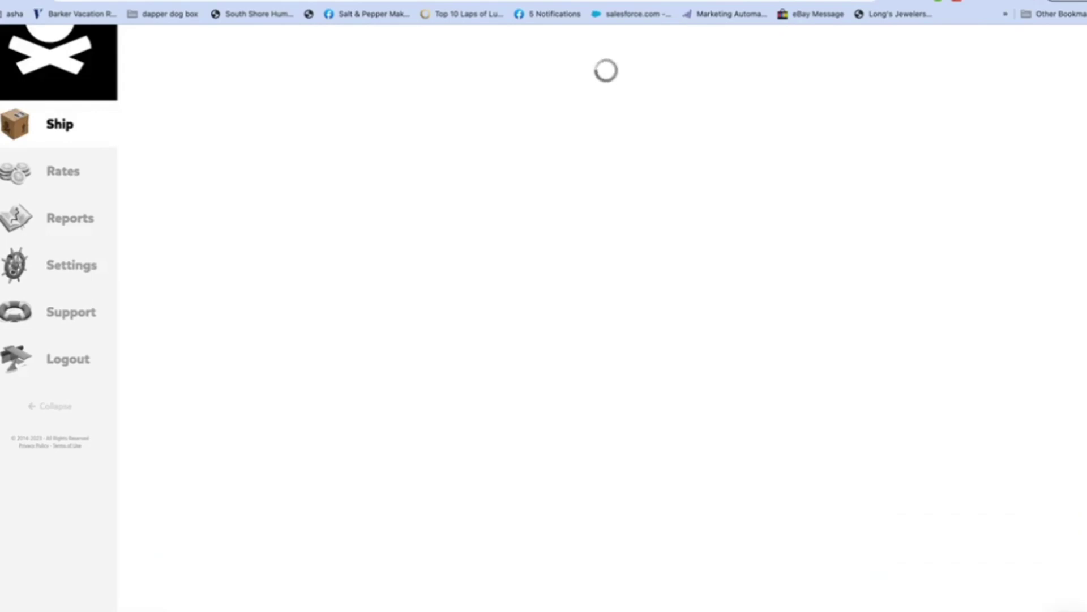
Step: Set the recipient e-mail notification date to July 31 as well
scroll(1011, 228, down, 2)
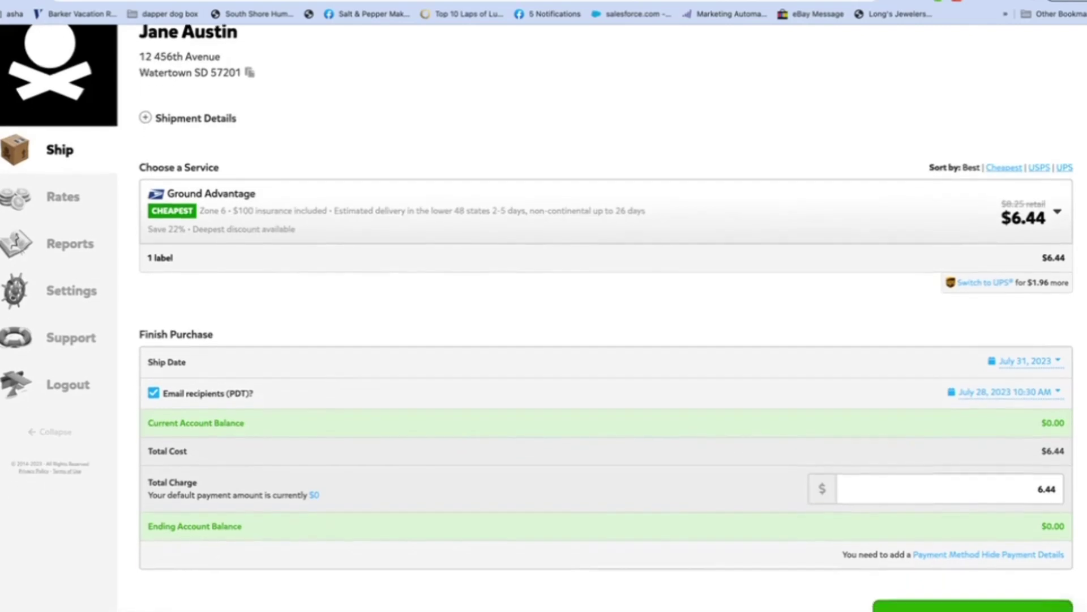
click(1000, 371)
click(918, 578)
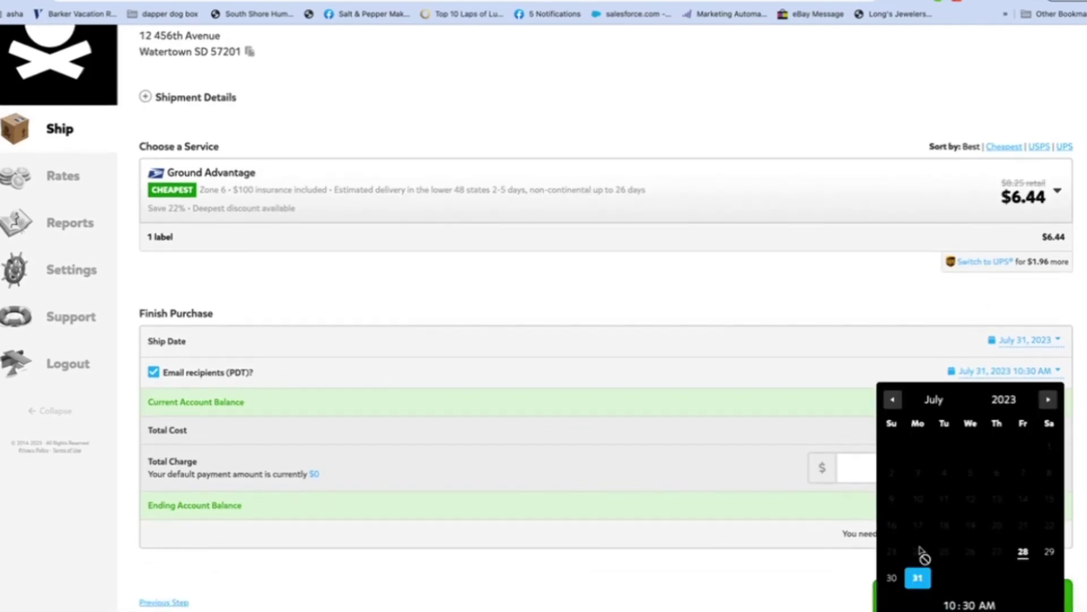
click(1083, 351)
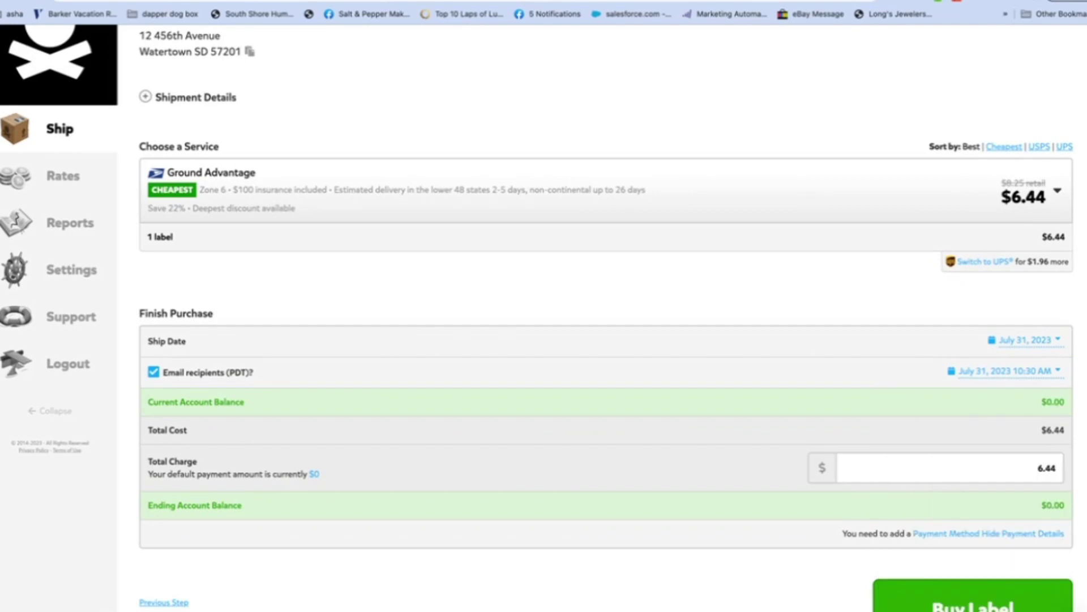
scroll(606, 317, down, 2)
scroll(606, 318, down, 1)
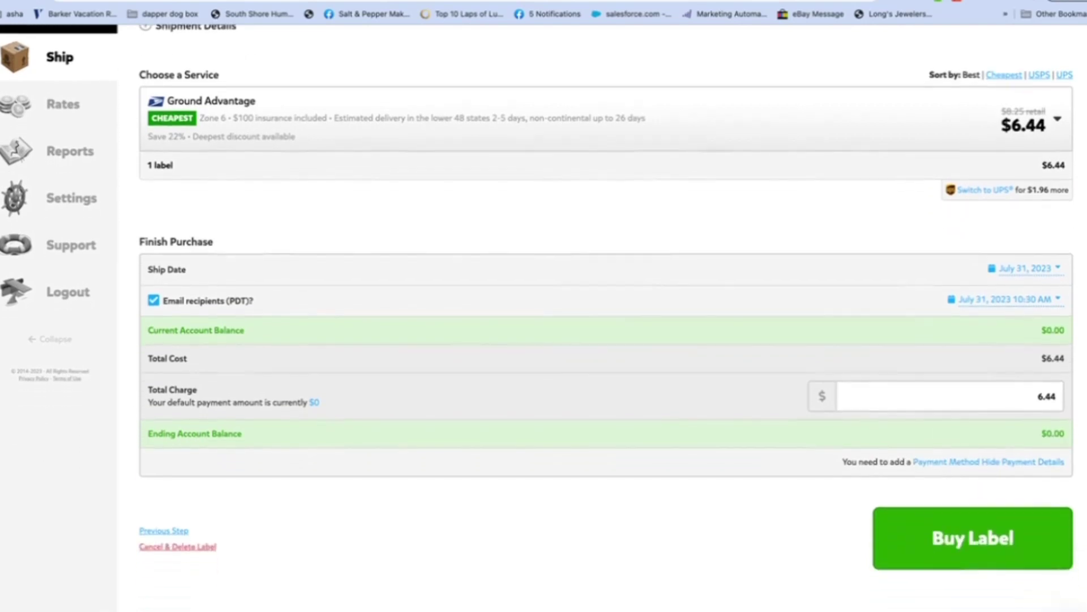